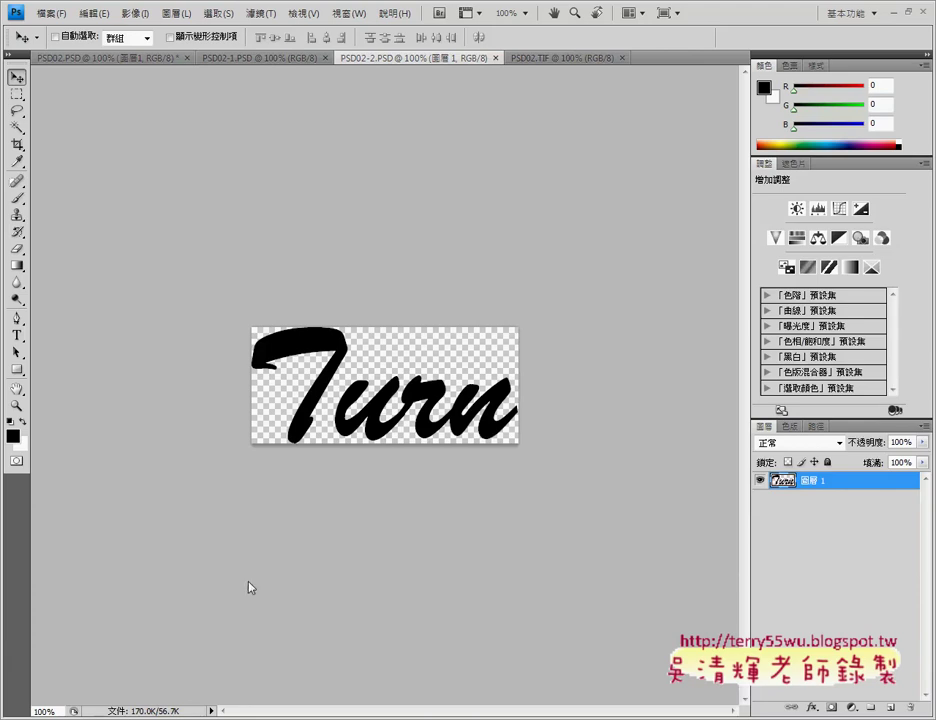
# Bring up the PSD02.TIF reference showing the blue spiral over orange with black 'Turn' text
pyautogui.click(115, 58)
pyautogui.click(568, 58)
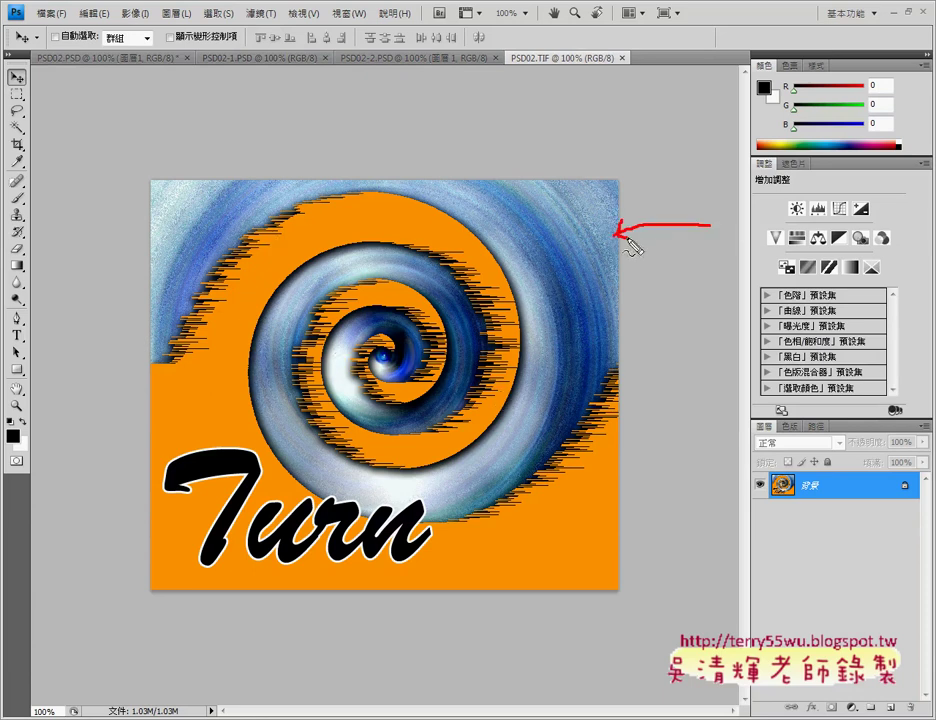
pyautogui.moveTo(515, 280); pyautogui.dragTo(495, 296)
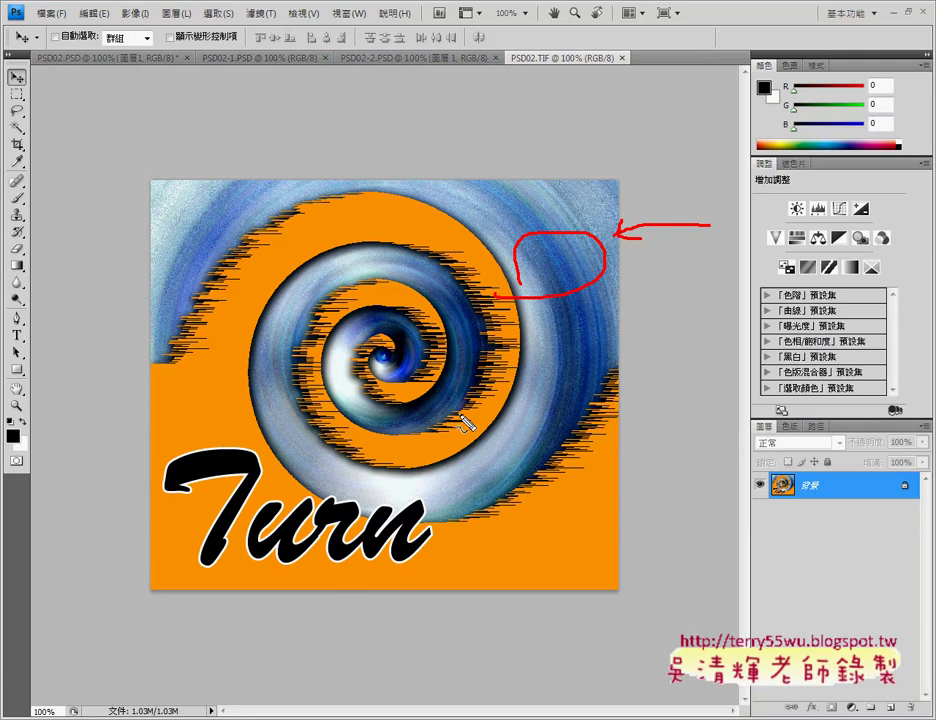
pyautogui.moveTo(303, 573); pyautogui.dragTo(398, 579)
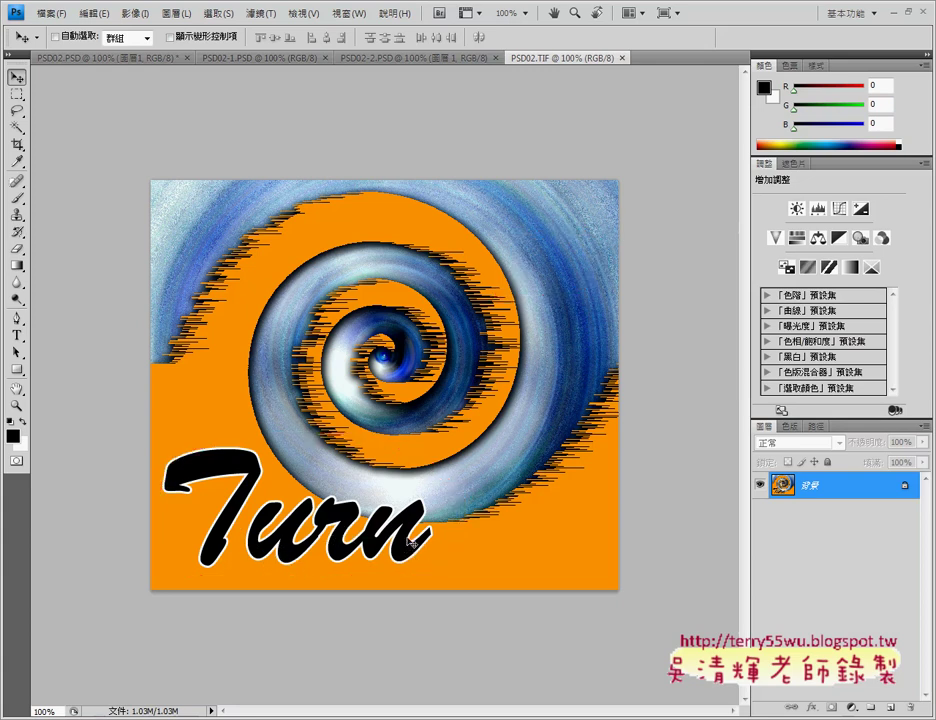
# Look over the tulip PSD02-1.PSD and Turn PSD02-2.PSD source images, then return to PSD02.PSD
pyautogui.click(118, 58)
pyautogui.click(262, 58)
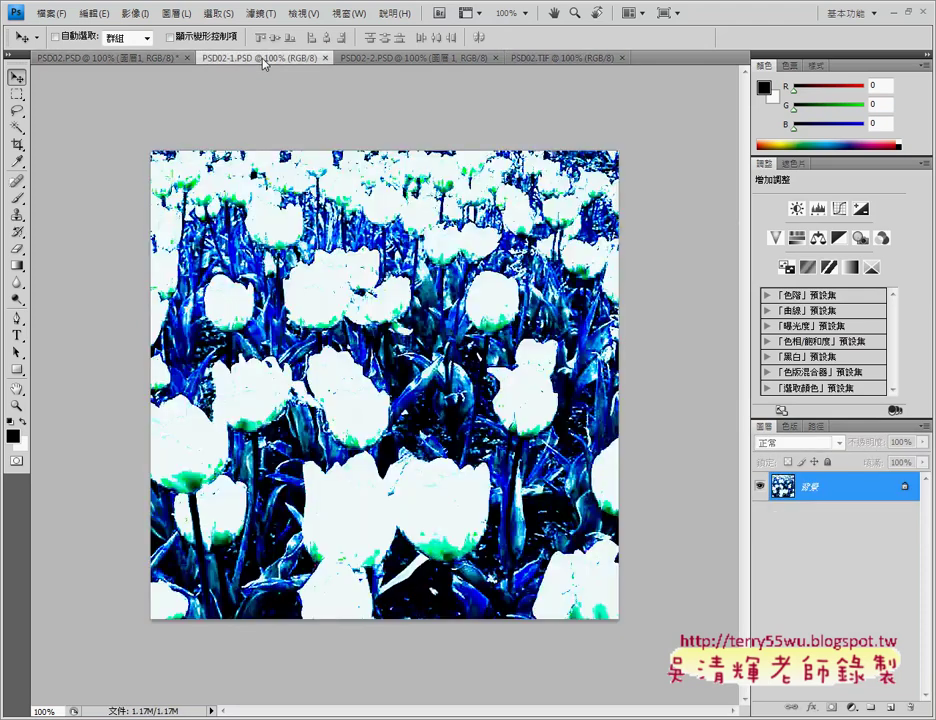
pyautogui.click(395, 58)
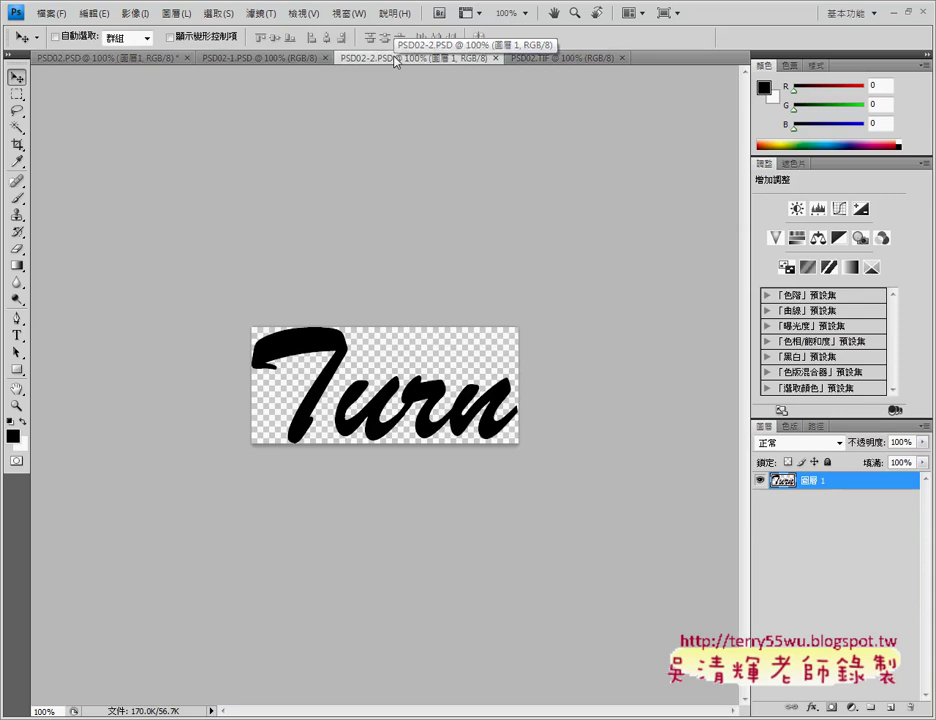
pyautogui.click(132, 58)
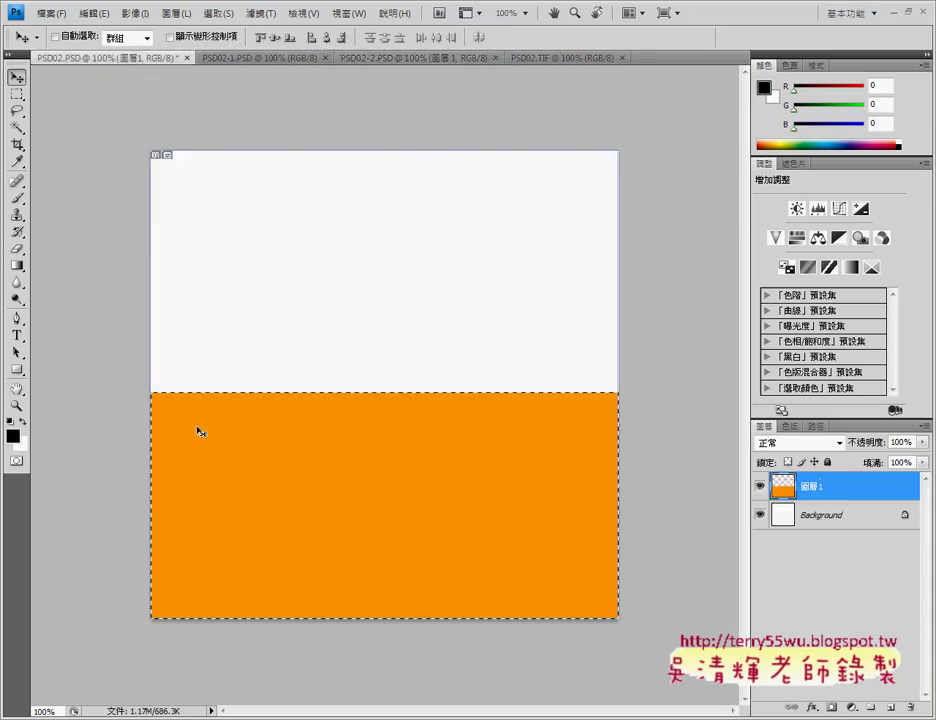
# Deselect the orange area in PSD02.PSD and compare it against the PSD02.TIF reference
pyautogui.click(218, 13)
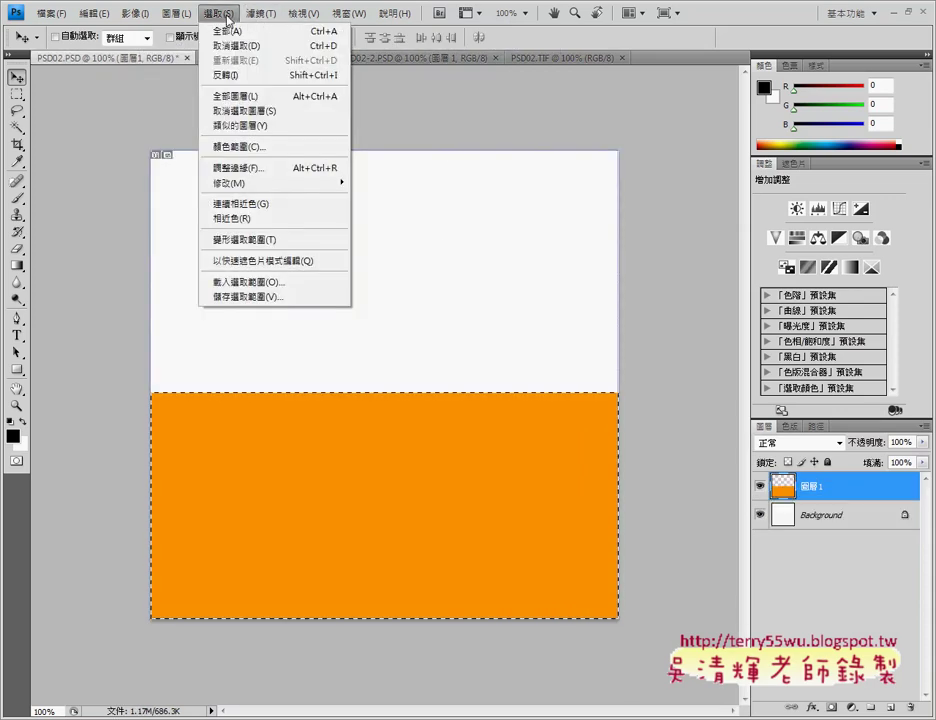
pyautogui.click(245, 58)
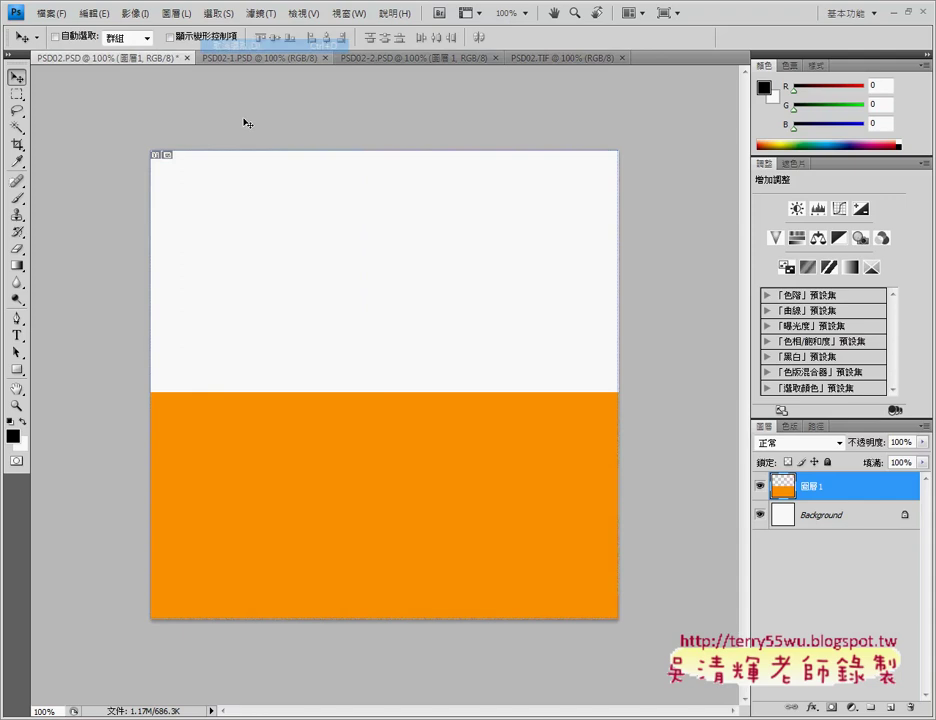
pyautogui.click(540, 58)
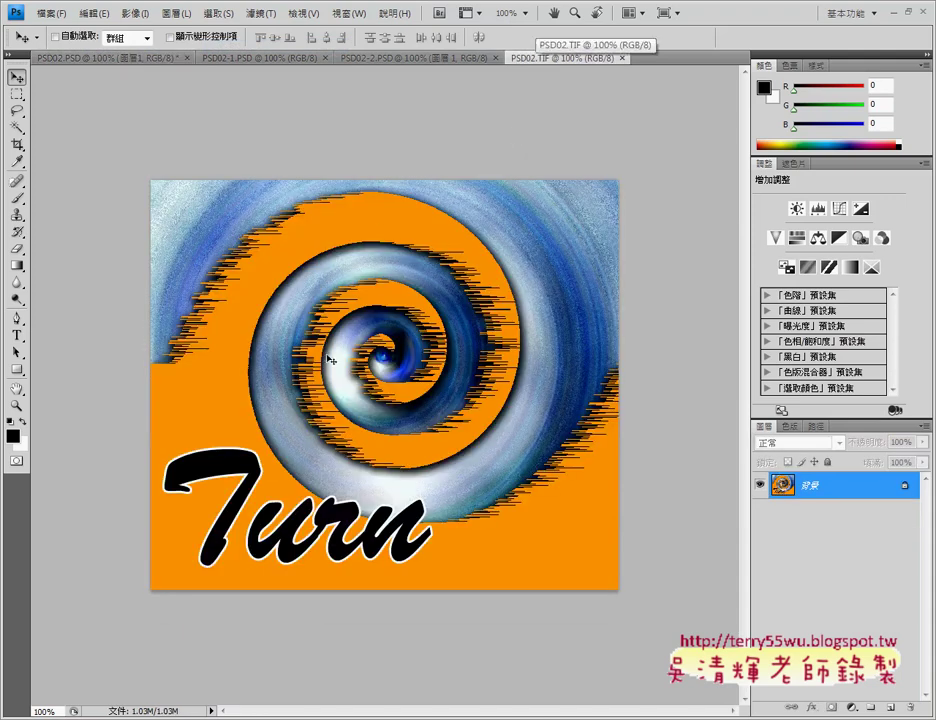
pyautogui.click(105, 58)
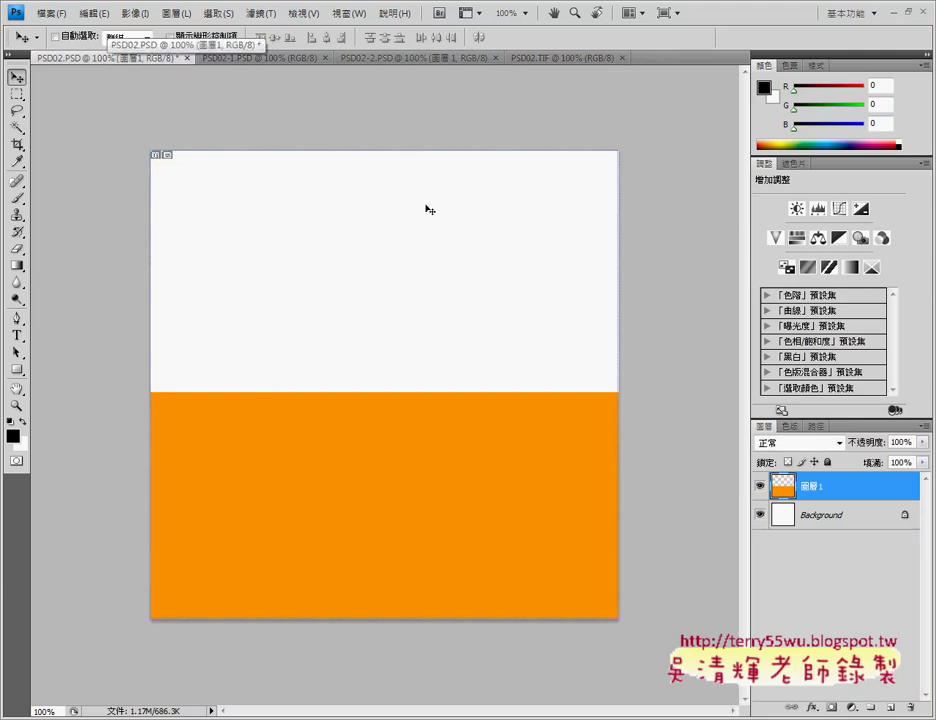
pyautogui.hotkey('ctrl', 'shift', 'Tab')
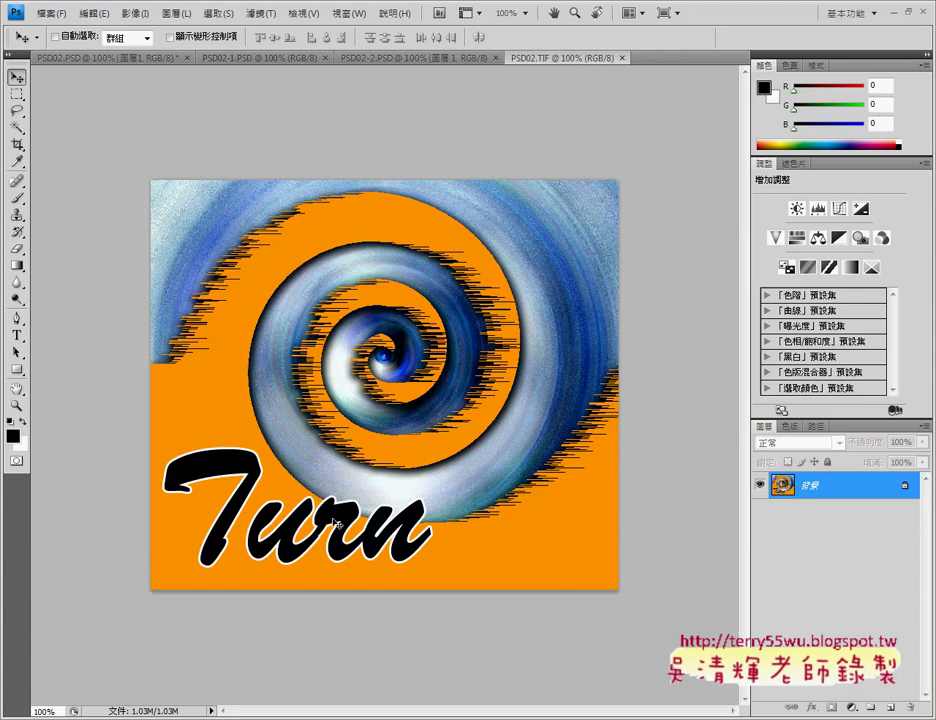
pyautogui.click(121, 59)
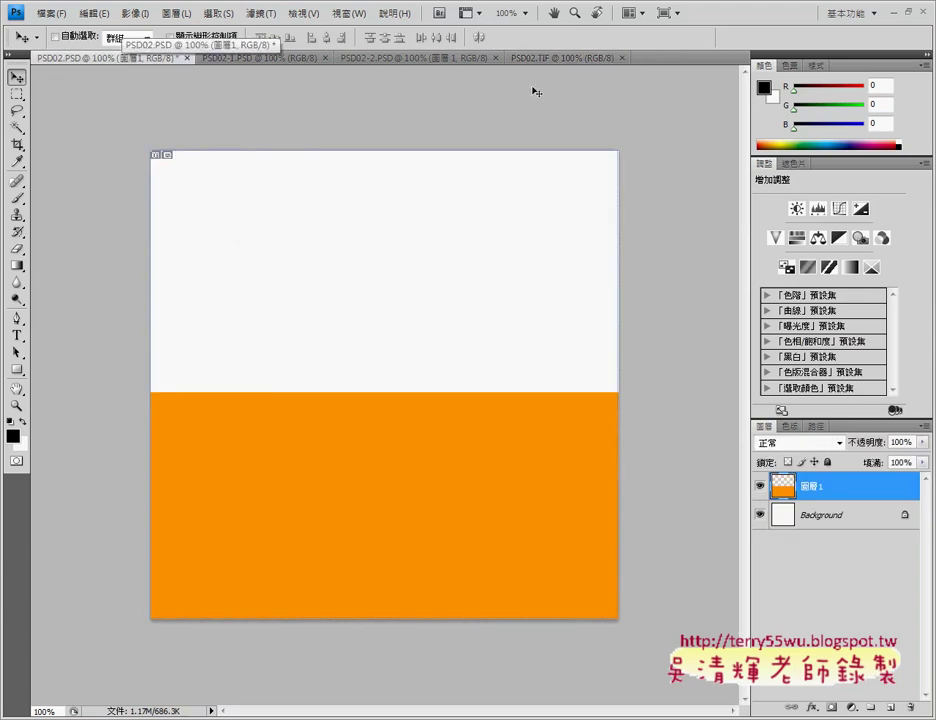
pyautogui.click(536, 60)
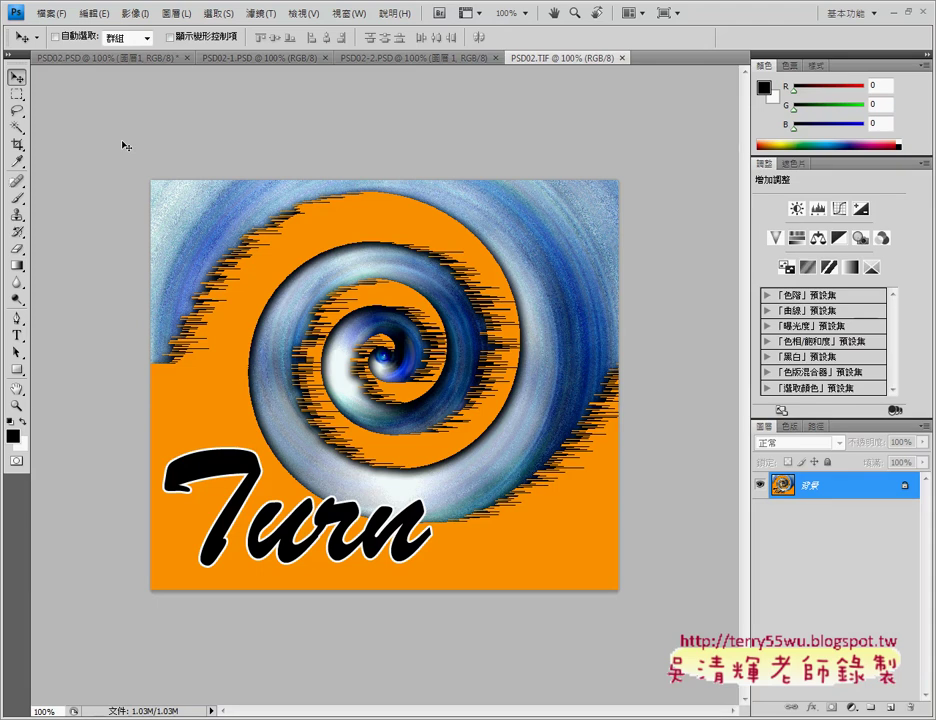
# Compare the tulip and Turn source images with PSD02.TIF, then bring up the exam instructions PDF
pyautogui.click(272, 60)
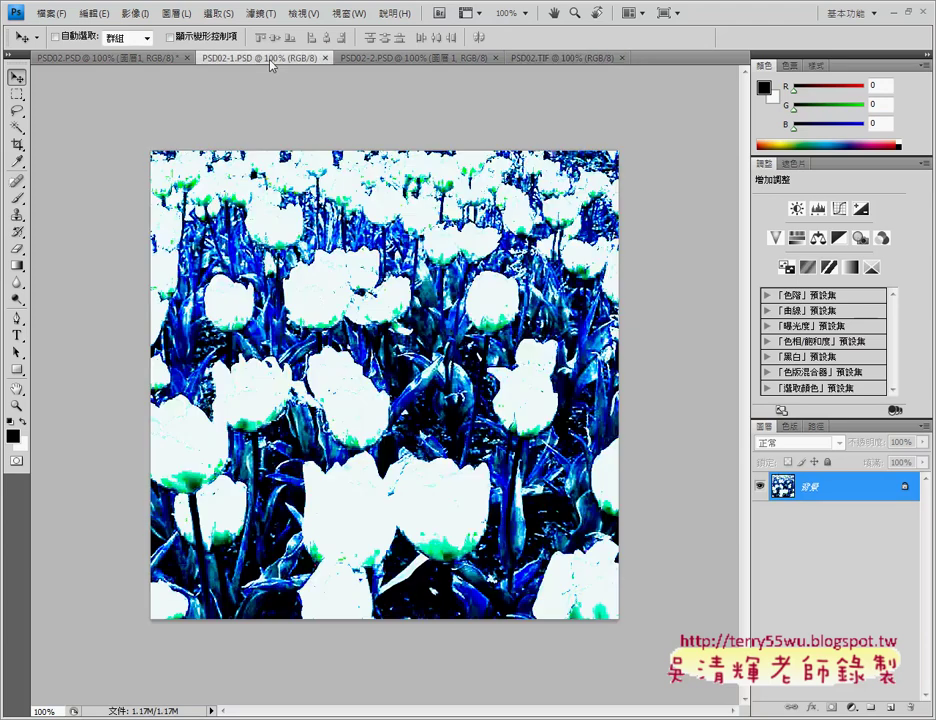
pyautogui.click(566, 60)
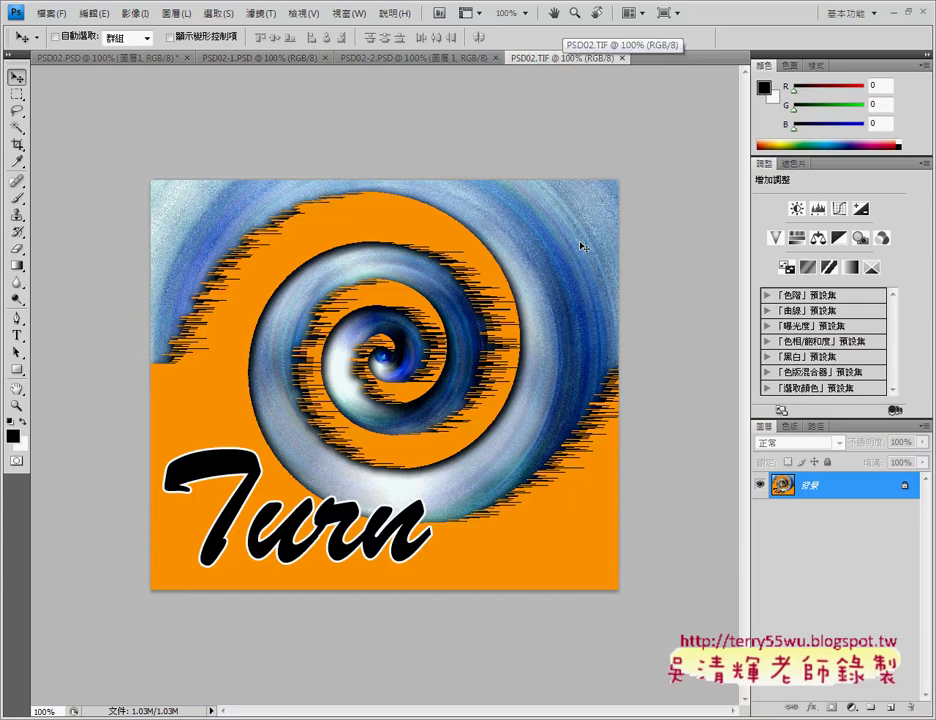
pyautogui.click(229, 60)
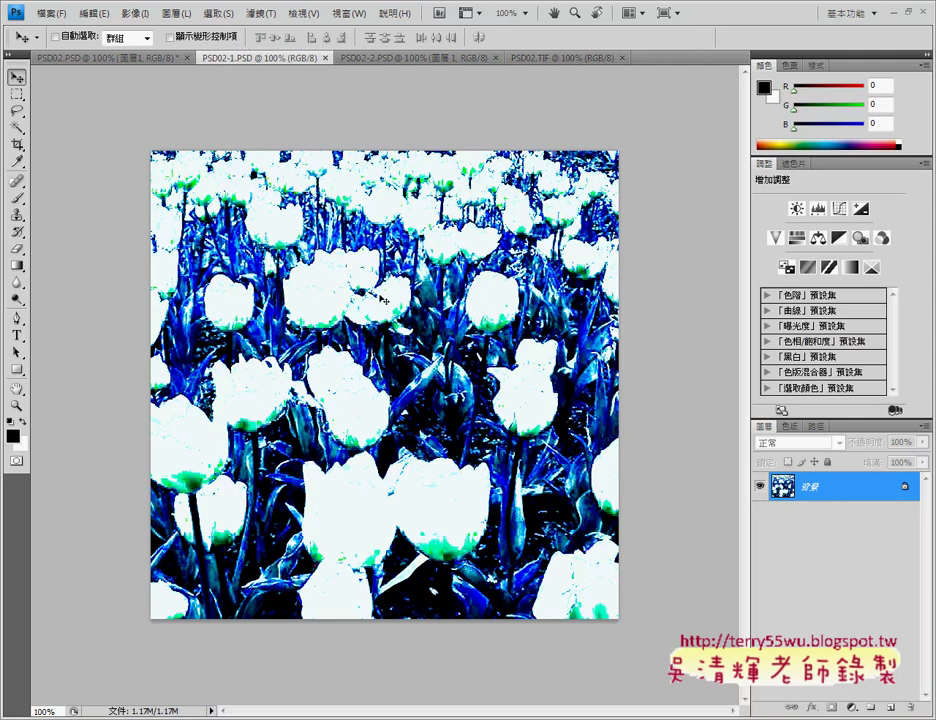
pyautogui.click(537, 60)
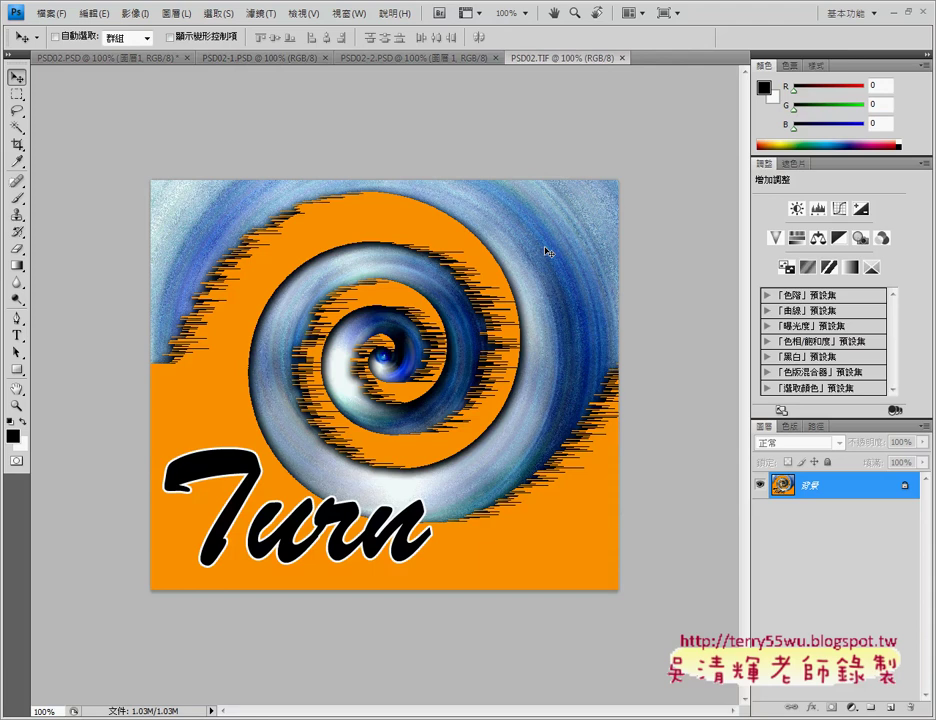
pyautogui.click(393, 60)
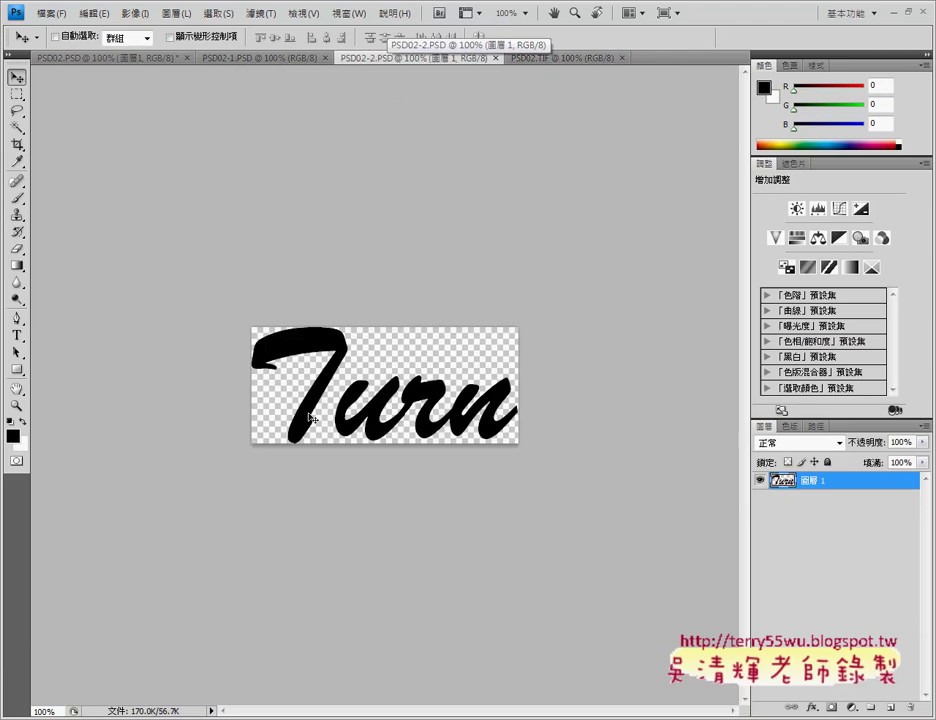
pyautogui.click(551, 60)
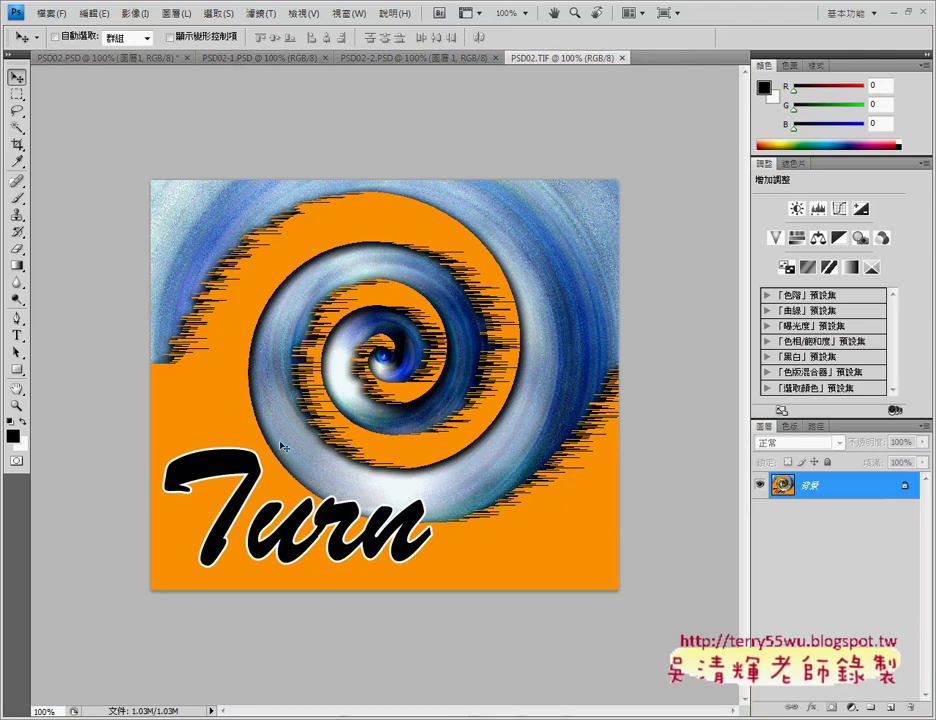
pyautogui.click(247, 717)
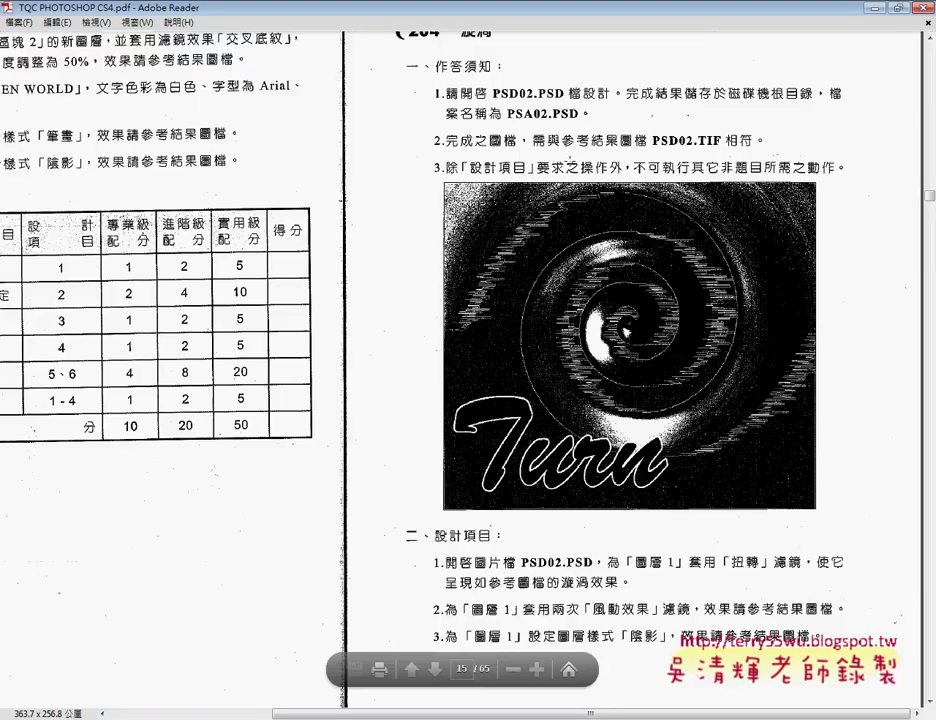
pyautogui.scroll(-1, 430, 100)
pyautogui.scroll(-3, 588, 230)
pyautogui.scroll(-1, 585, 226)
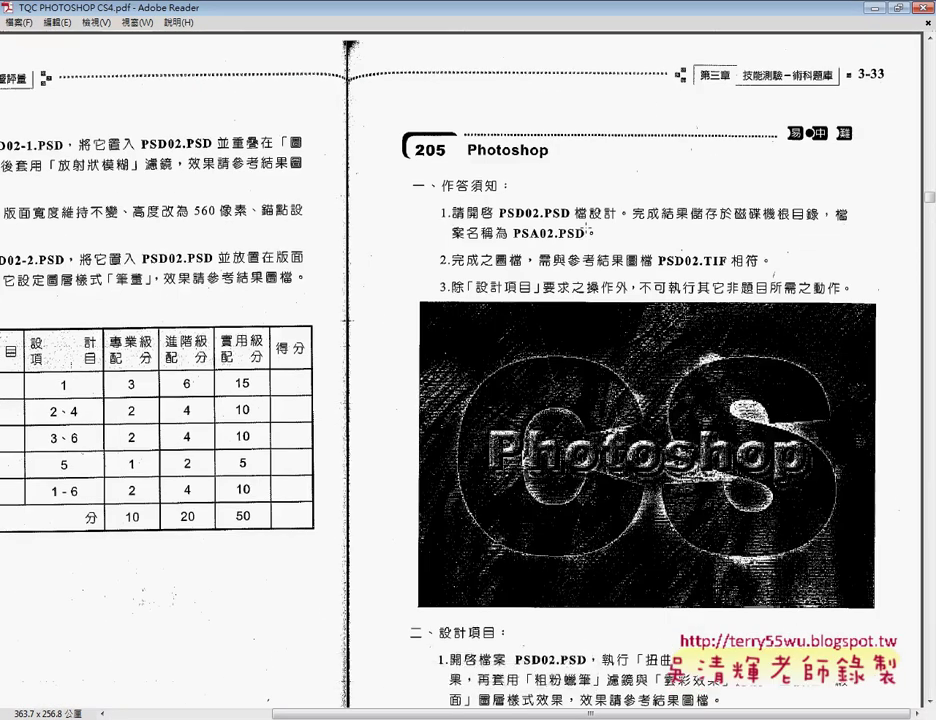
pyautogui.scroll(-3, 585, 226)
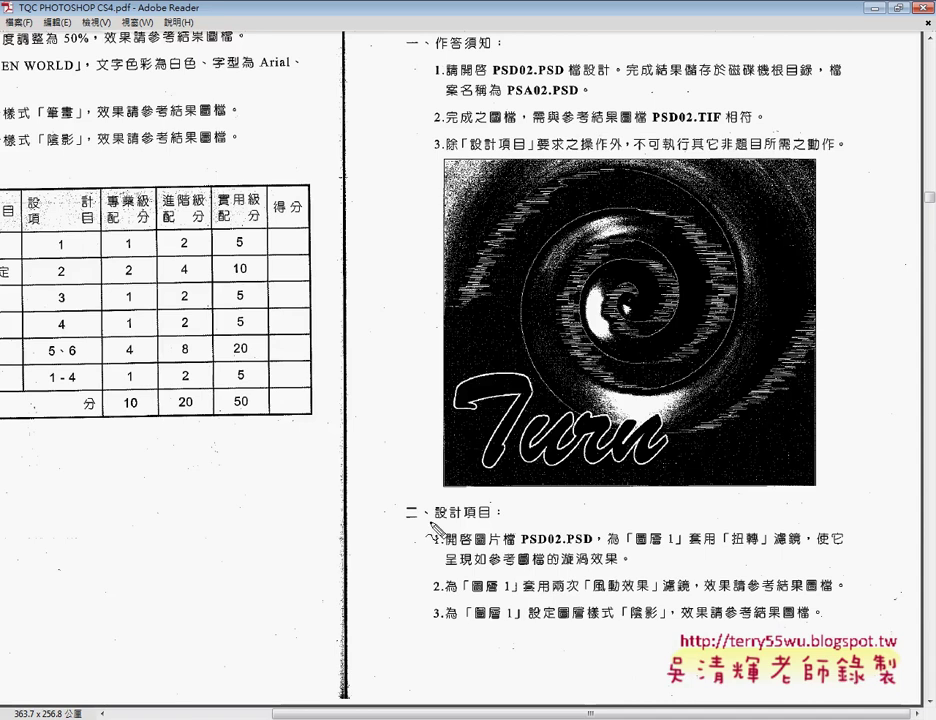
pyautogui.moveTo(430, 519)
pyautogui.mouseDown()
pyautogui.moveTo(490, 517)
pyautogui.moveTo(594, 548)
pyautogui.moveTo(680, 548)
pyautogui.mouseUp()
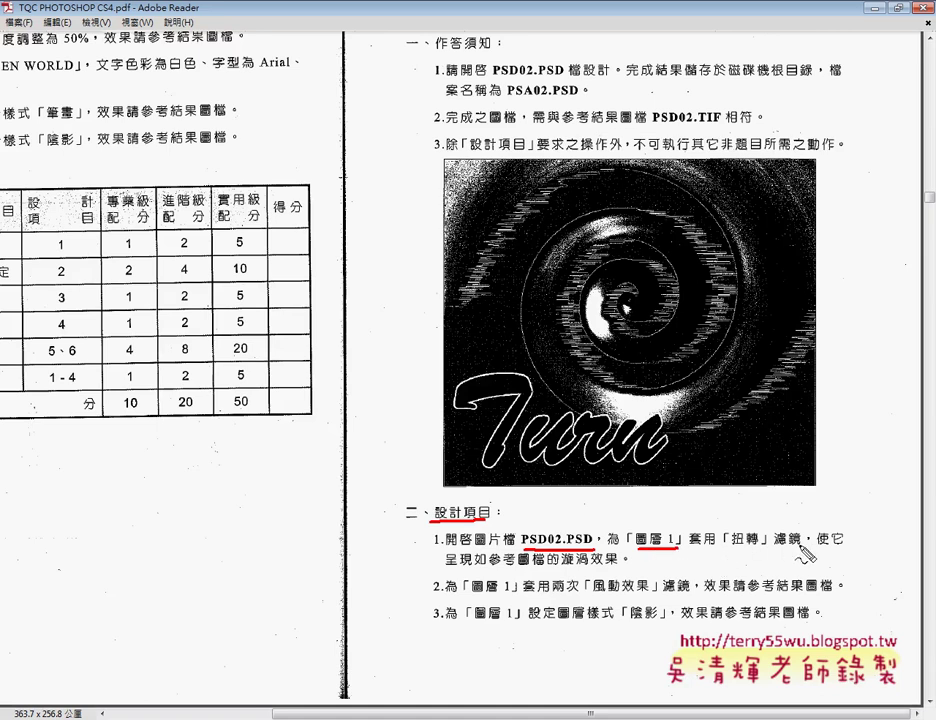
pyautogui.moveTo(778, 534)
pyautogui.mouseDown()
pyautogui.moveTo(803, 532)
pyautogui.moveTo(767, 520)
pyautogui.moveTo(756, 548)
pyautogui.mouseUp()
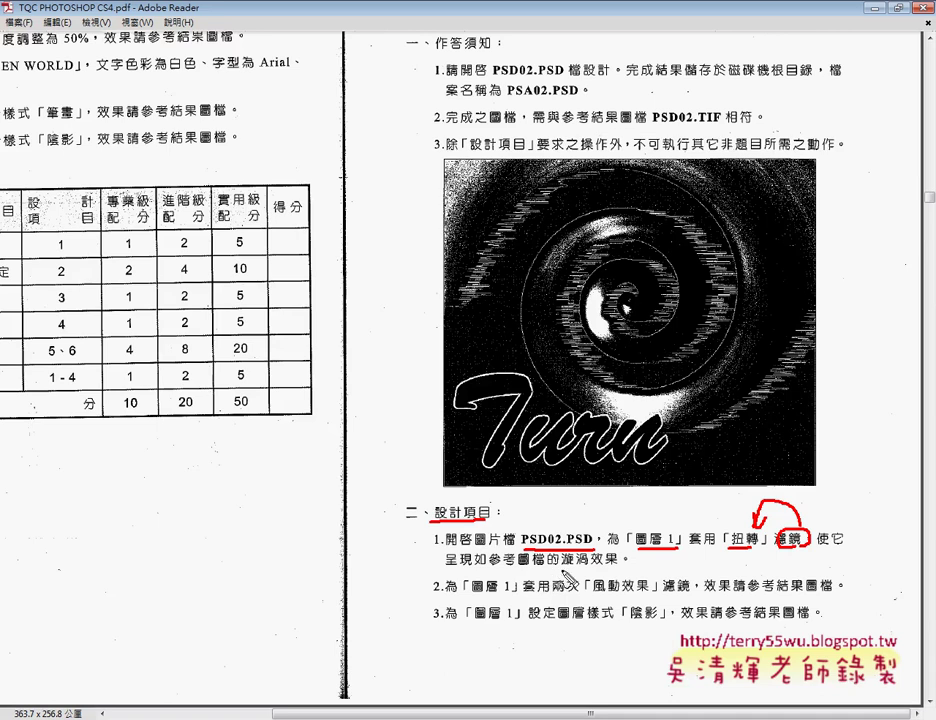
pyautogui.moveTo(561, 566); pyautogui.dragTo(622, 566)
pyautogui.moveTo(597, 594)
pyautogui.mouseDown()
pyautogui.moveTo(645, 594)
pyautogui.moveTo(658, 617)
pyautogui.mouseUp()
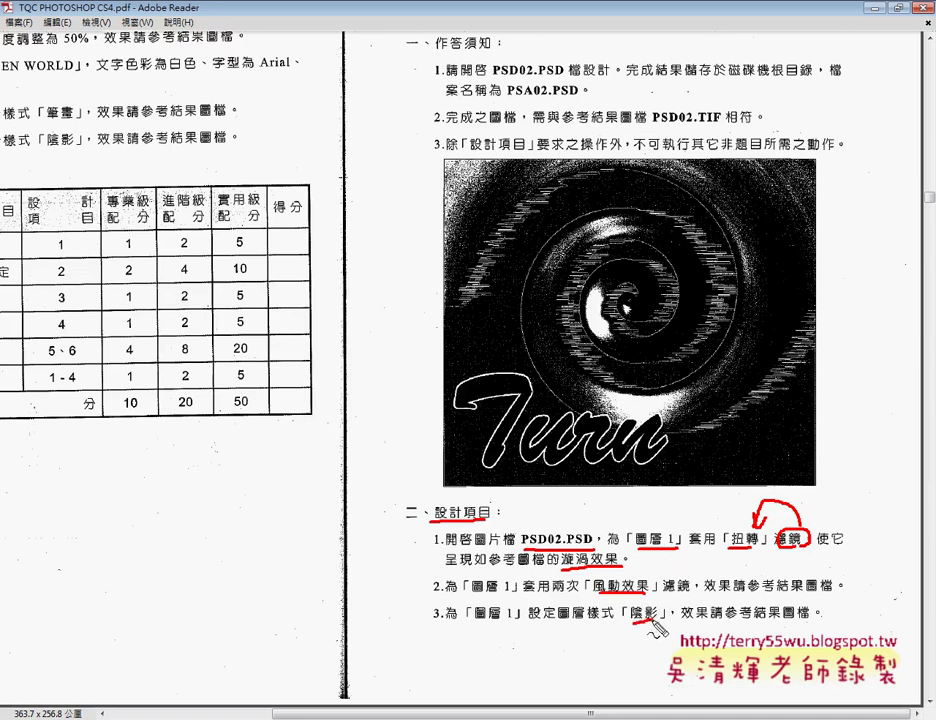
pyautogui.moveTo(431, 621); pyautogui.dragTo(548, 619)
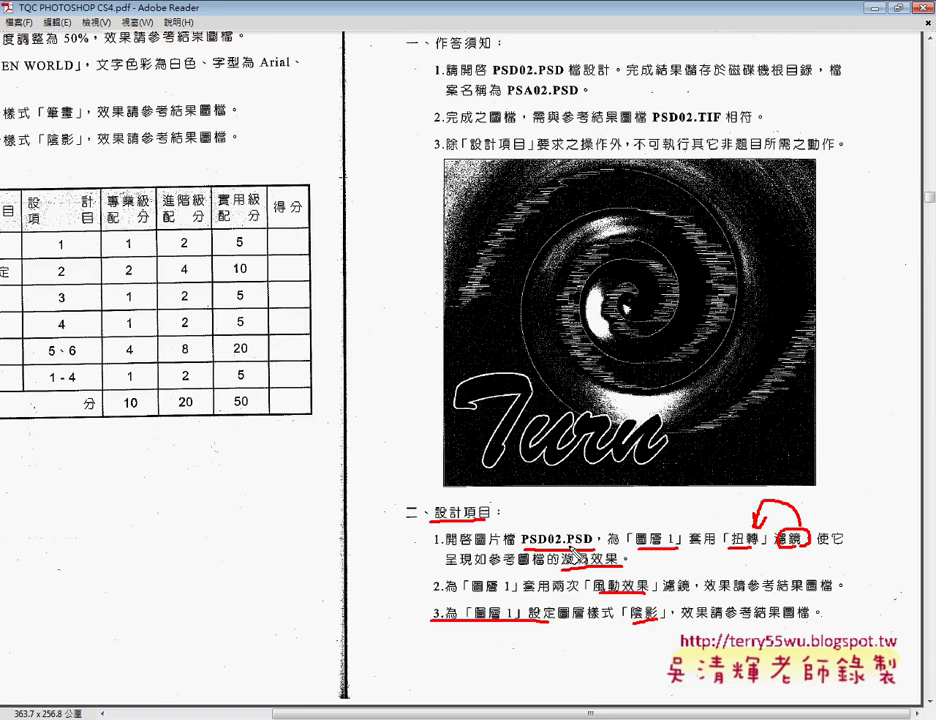
pyautogui.moveTo(522, 554); pyautogui.dragTo(525, 528)
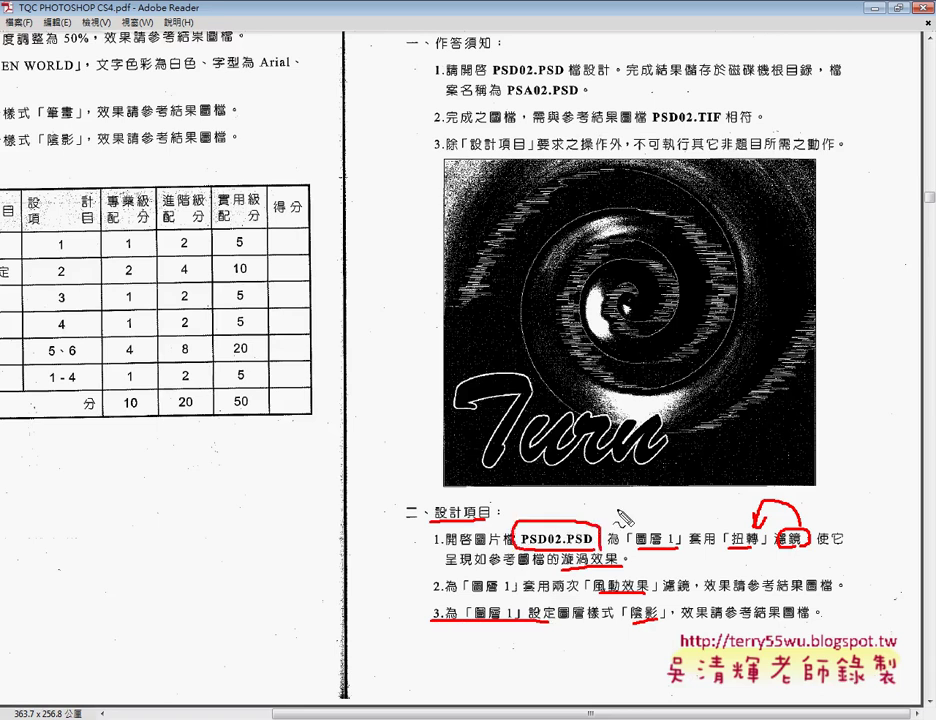
pyautogui.press('Escape')
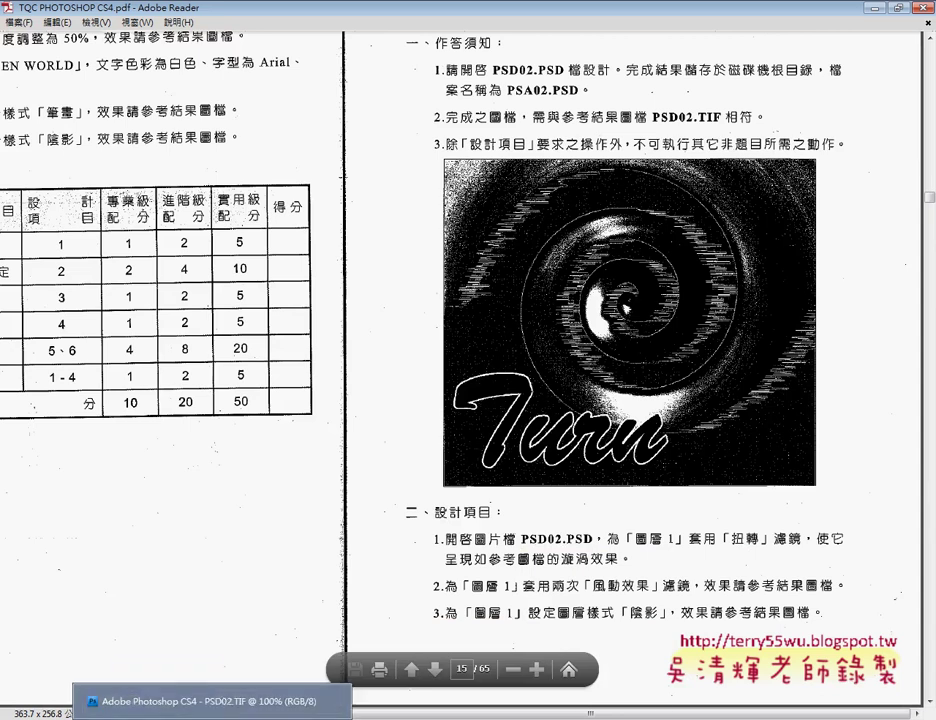
# Return from Reader to PSD02.PSD in Photoshop and open the Filter menu
pyautogui.click(200, 715)
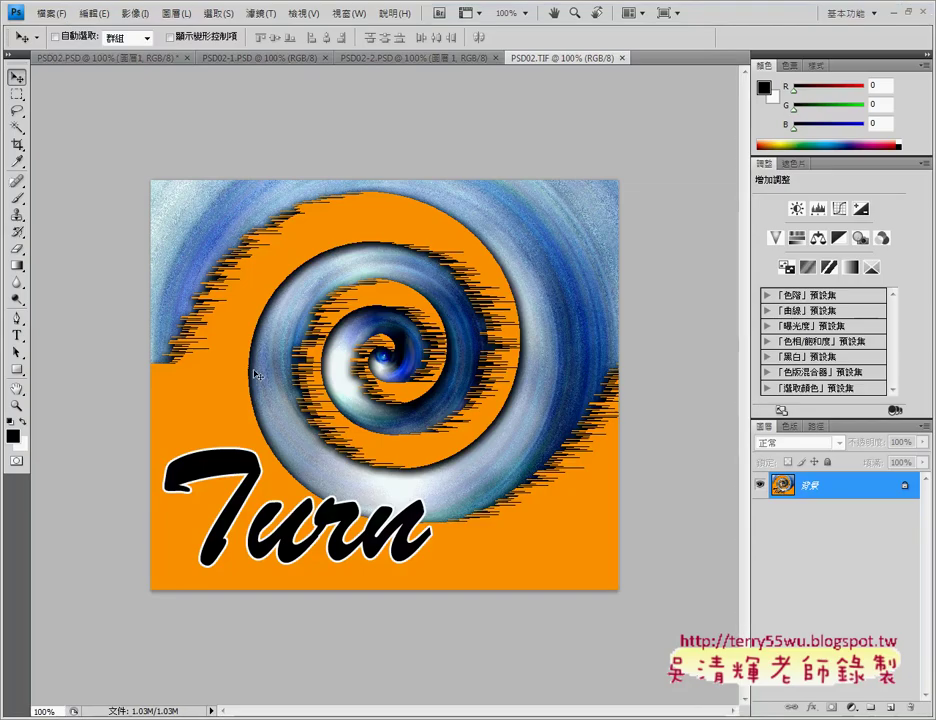
pyautogui.click(104, 58)
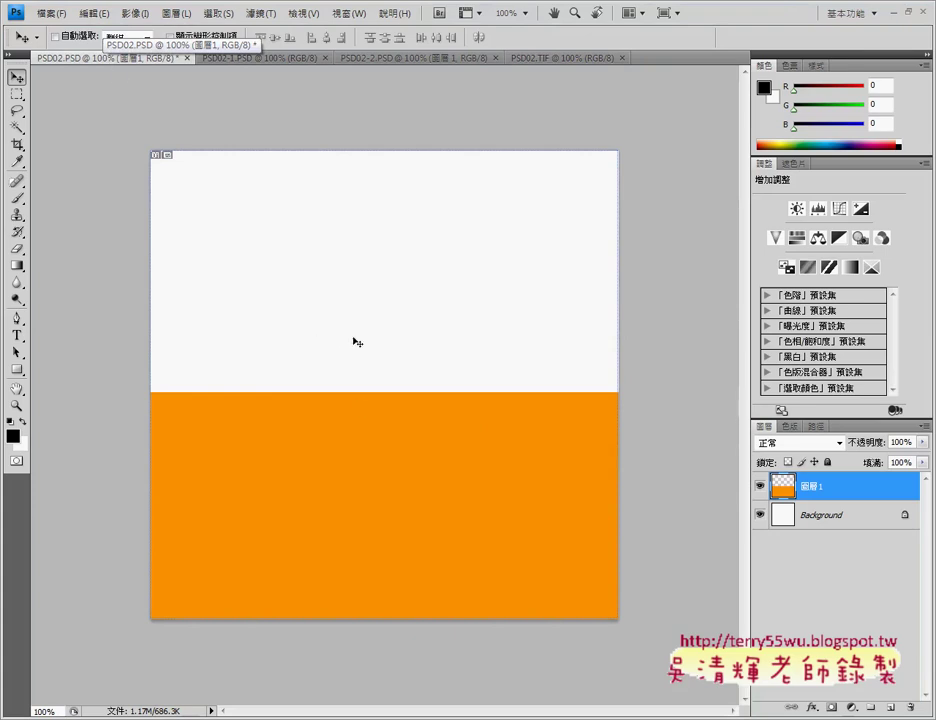
pyautogui.click(263, 14)
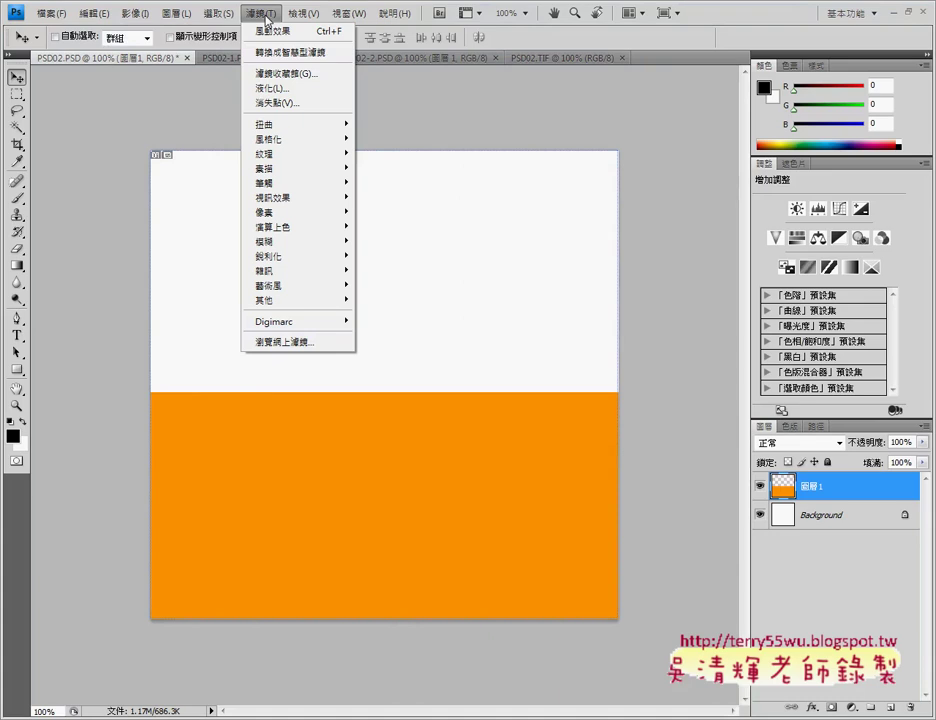
pyautogui.moveTo(282, 124)
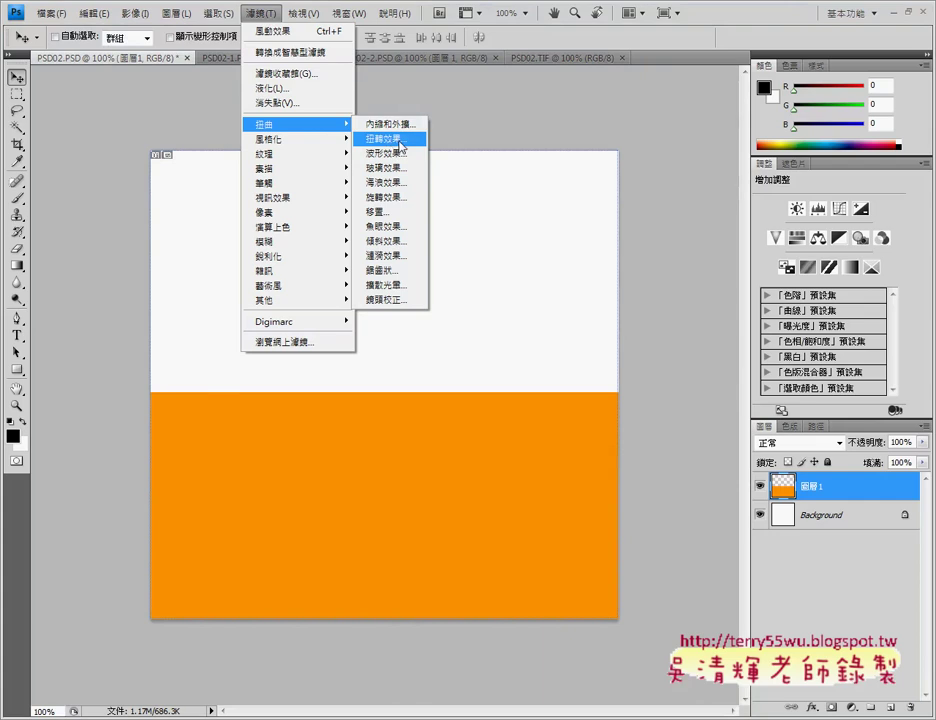
# Open Distort > Twirl for the orange layer and sweep the Angle slider to 999 degrees
pyautogui.click(400, 145)
pyautogui.moveTo(441, 187); pyautogui.dragTo(595, 130)
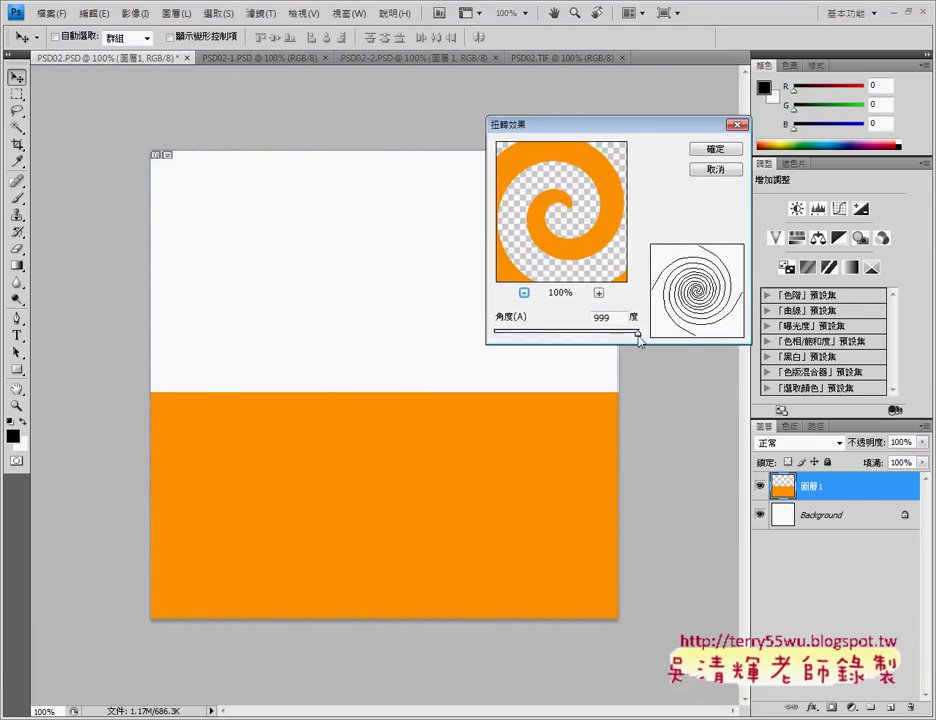
pyautogui.moveTo(638, 340)
pyautogui.mouseDown()
pyautogui.moveTo(511, 340)
pyautogui.moveTo(651, 350)
pyautogui.mouseUp()
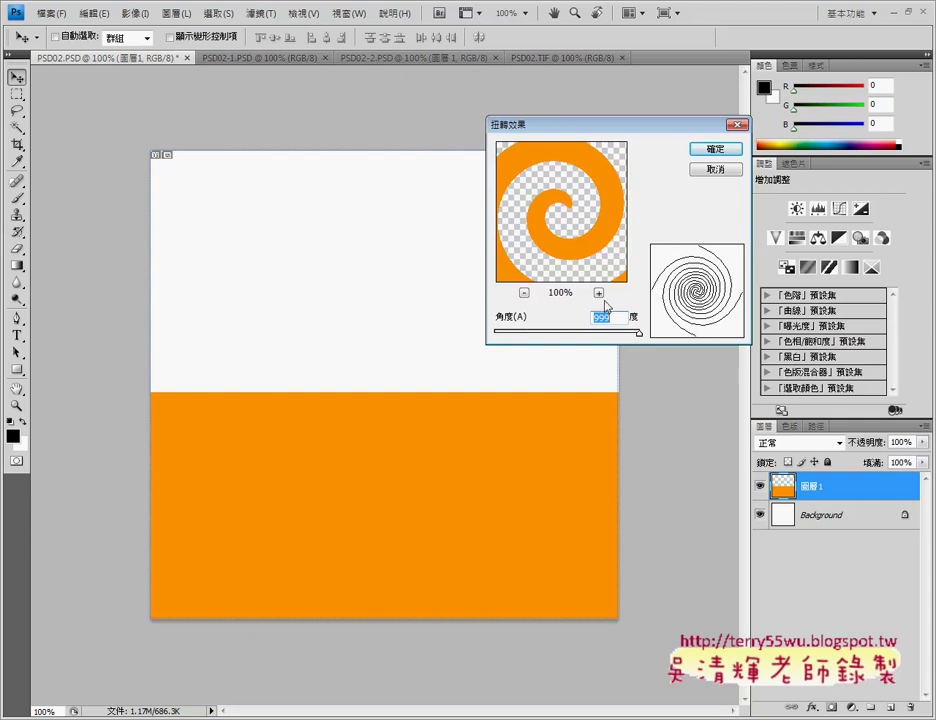
pyautogui.moveTo(639, 337)
pyautogui.mouseDown()
pyautogui.moveTo(499, 334)
pyautogui.moveTo(507, 342)
pyautogui.mouseUp()
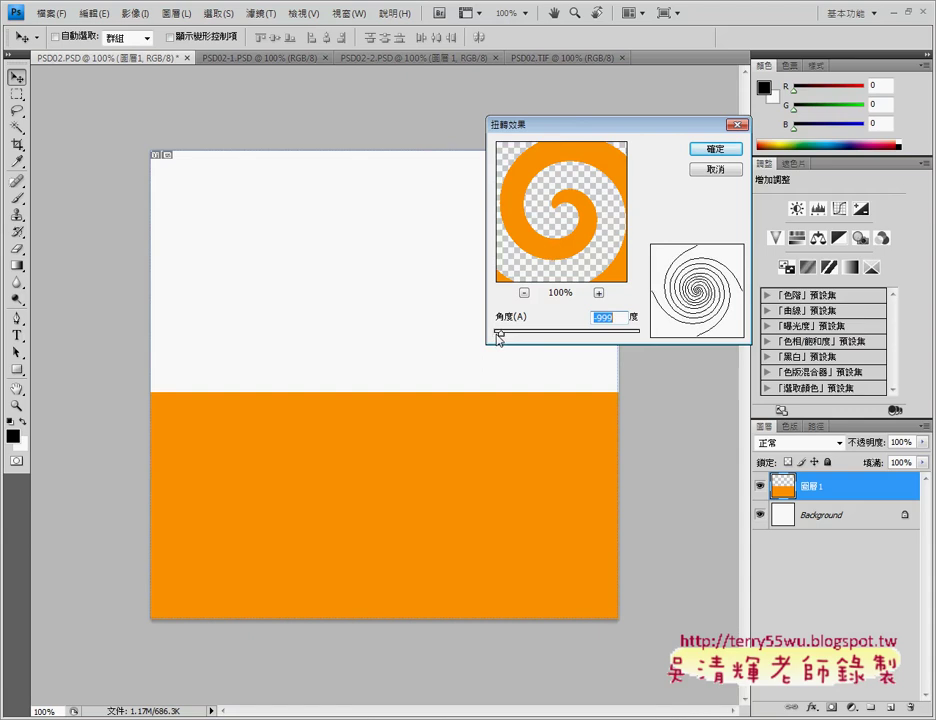
pyautogui.moveTo(496, 334); pyautogui.dragTo(659, 344)
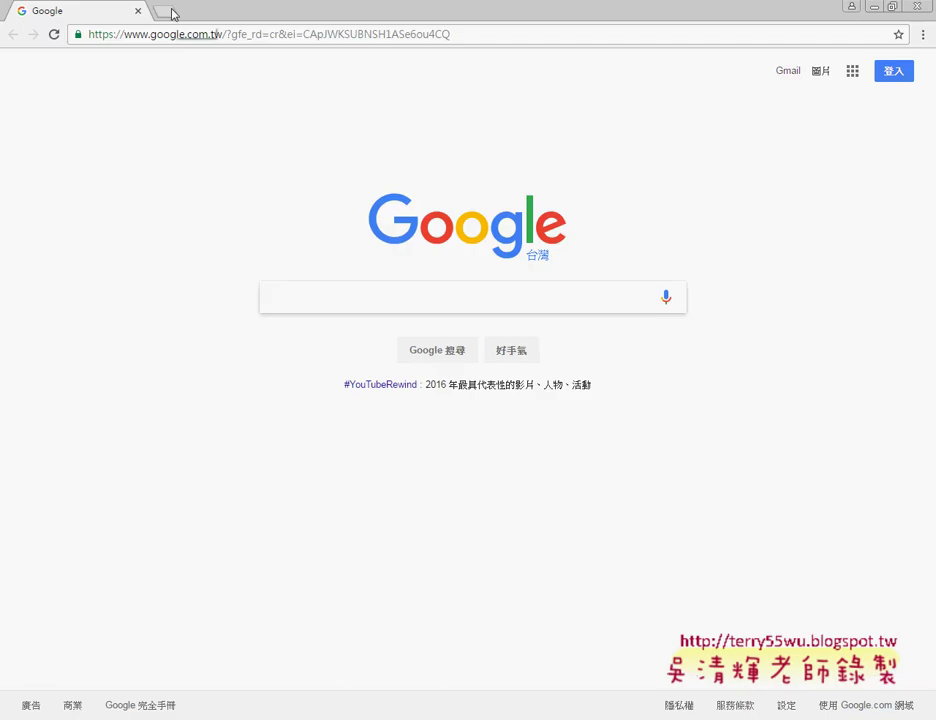
# Go to goo.gl in Chrome and sign in to the Google account with the saved password
pyautogui.click(184, 35)
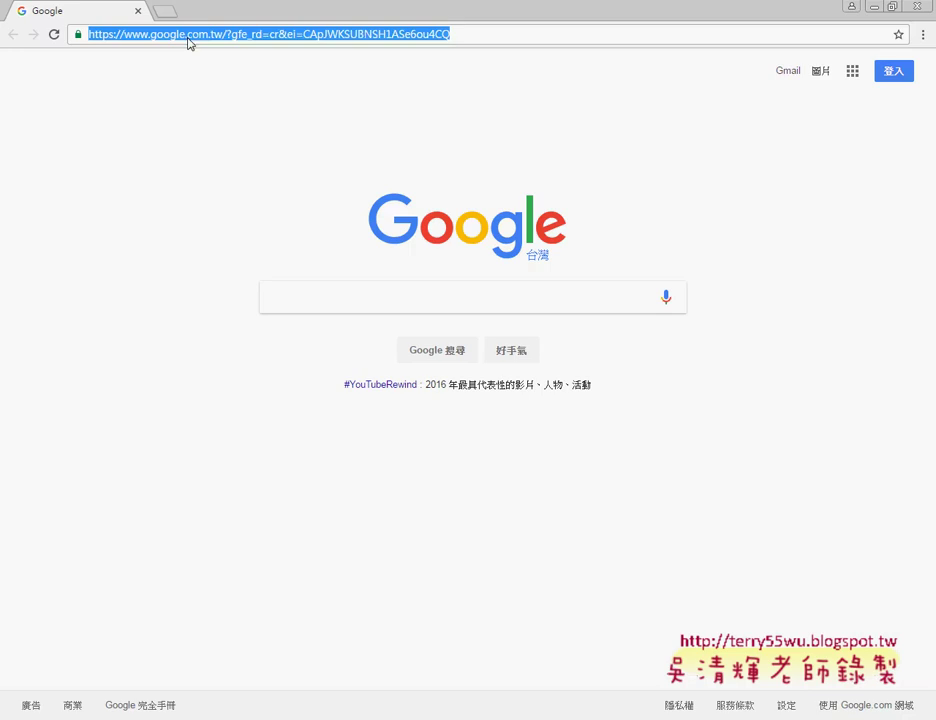
pyautogui.write('goo.gl')
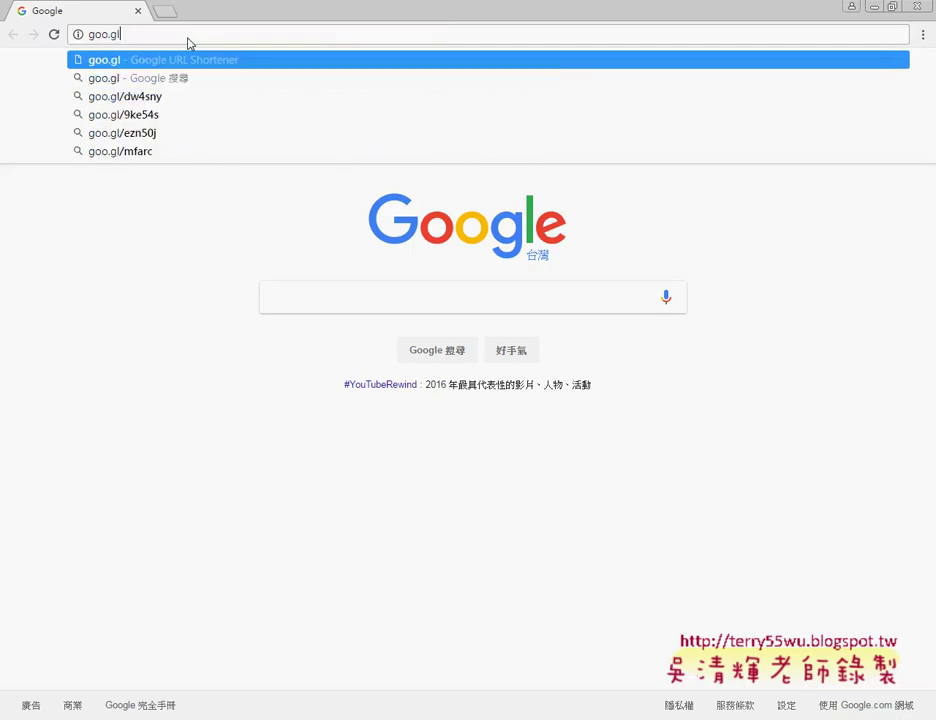
pyautogui.press('Return')
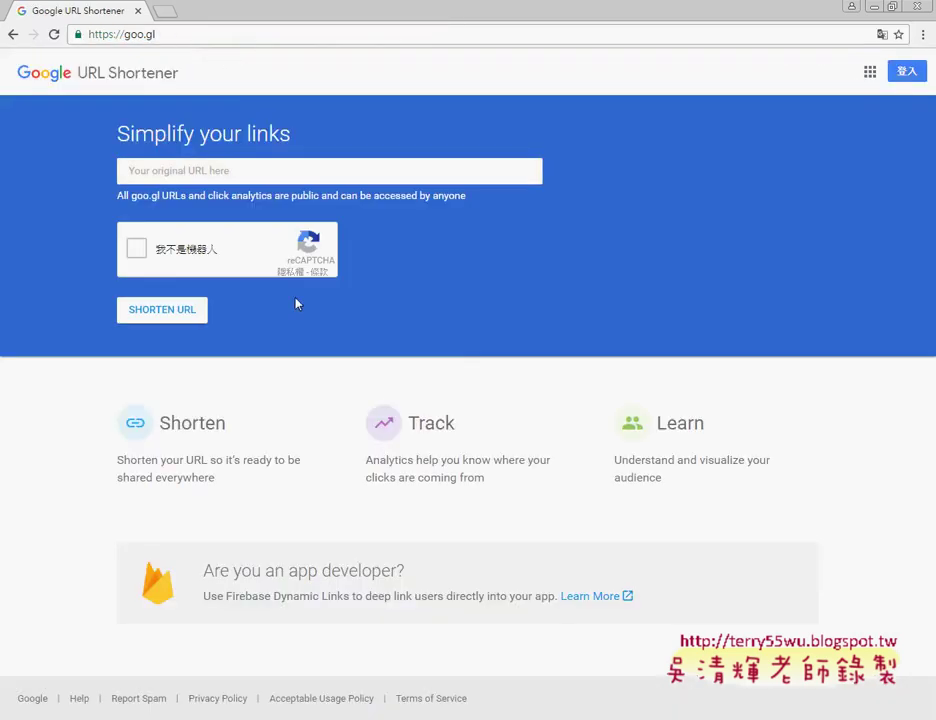
pyautogui.click(907, 73)
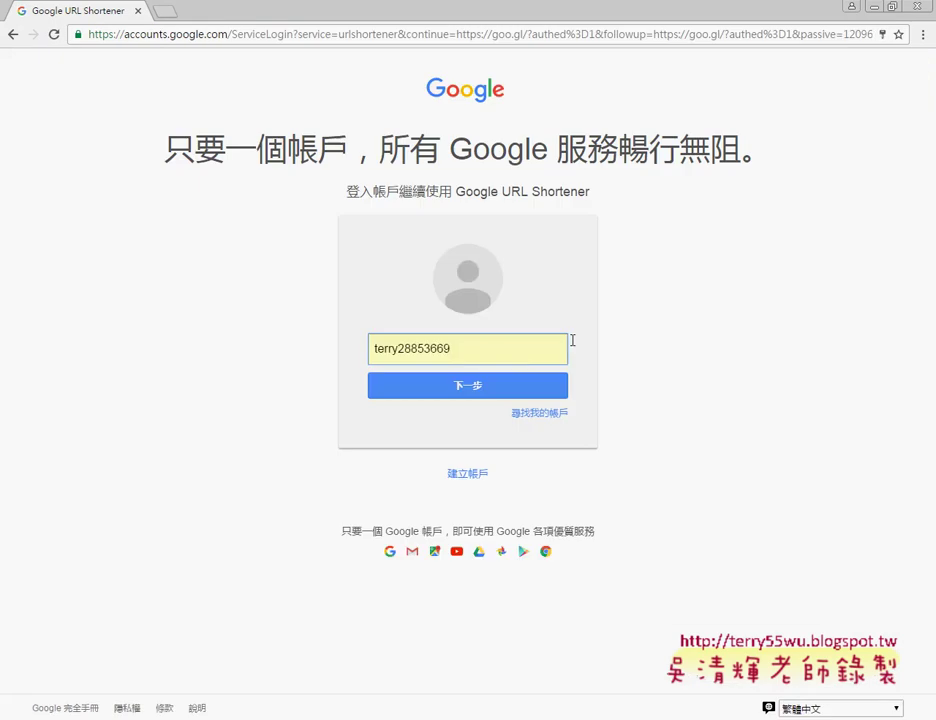
pyautogui.press('Return')
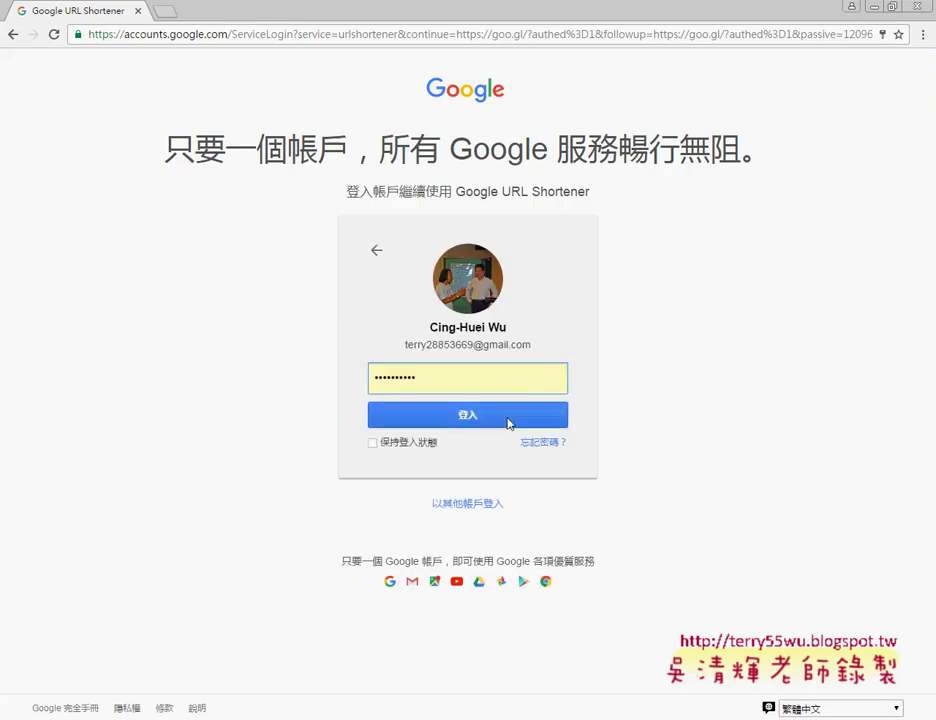
pyautogui.click(510, 422)
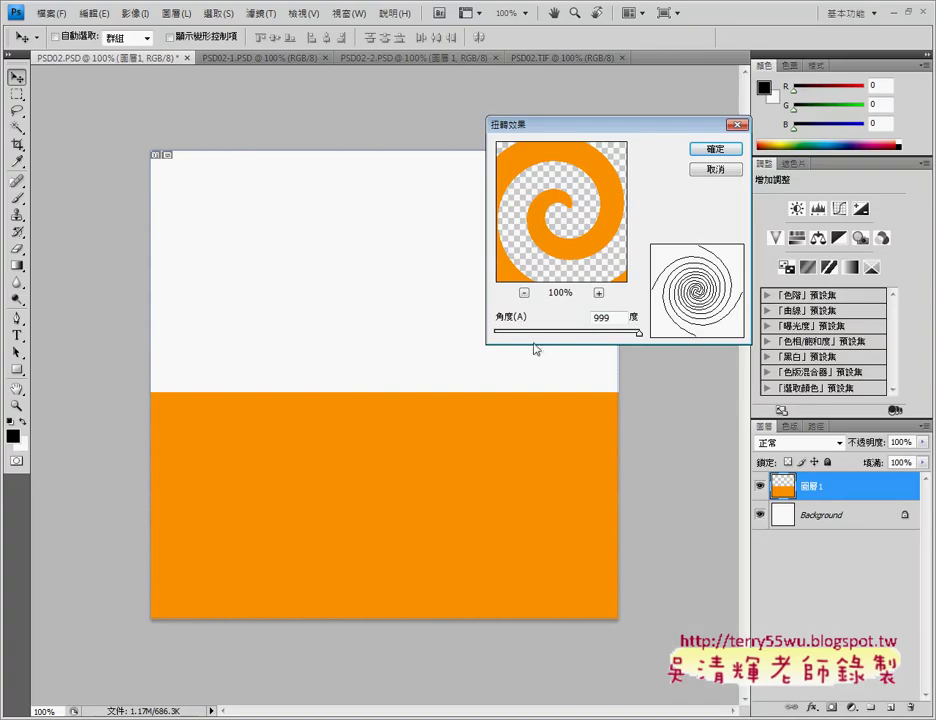
# Apply the 999-degree Twirl to Layer 1 and check the spiral against PSD02.TIF
pyautogui.doubleClick(603, 317)
pyautogui.click(716, 149)
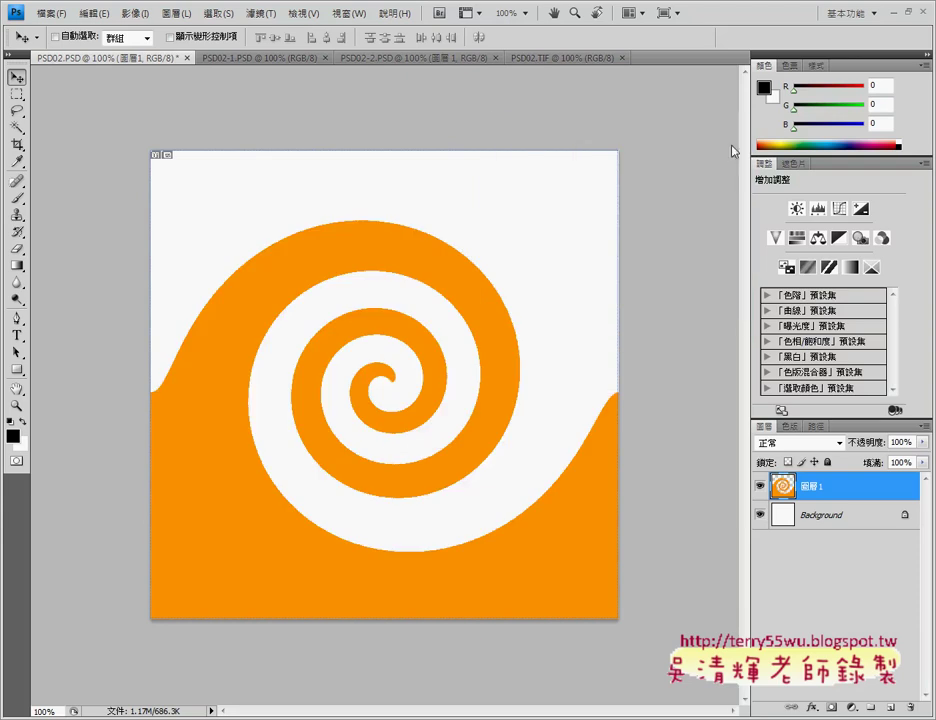
pyautogui.click(566, 60)
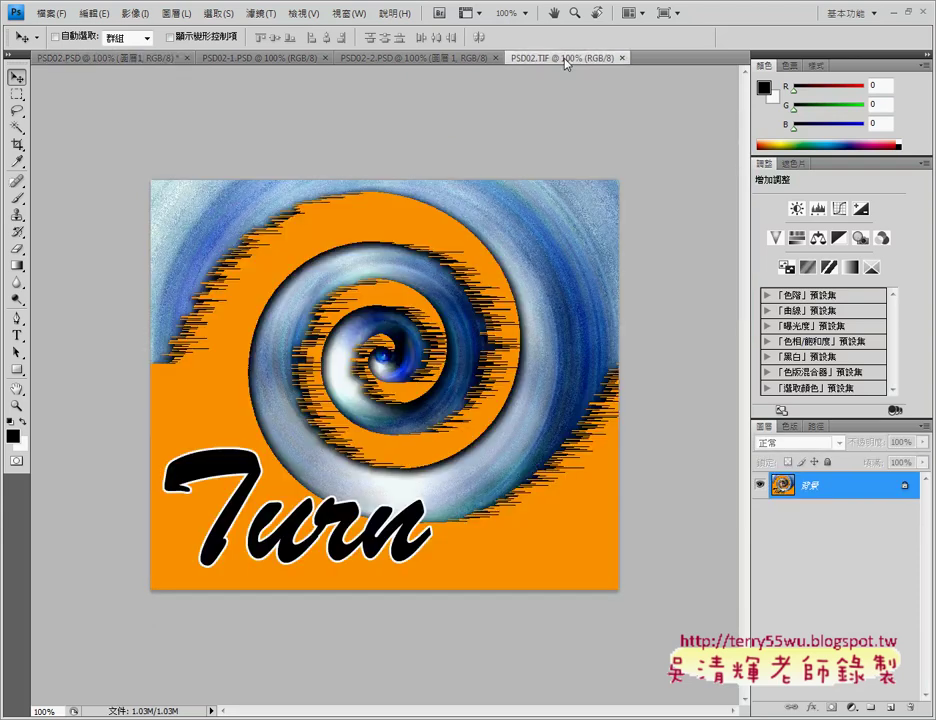
pyautogui.click(125, 59)
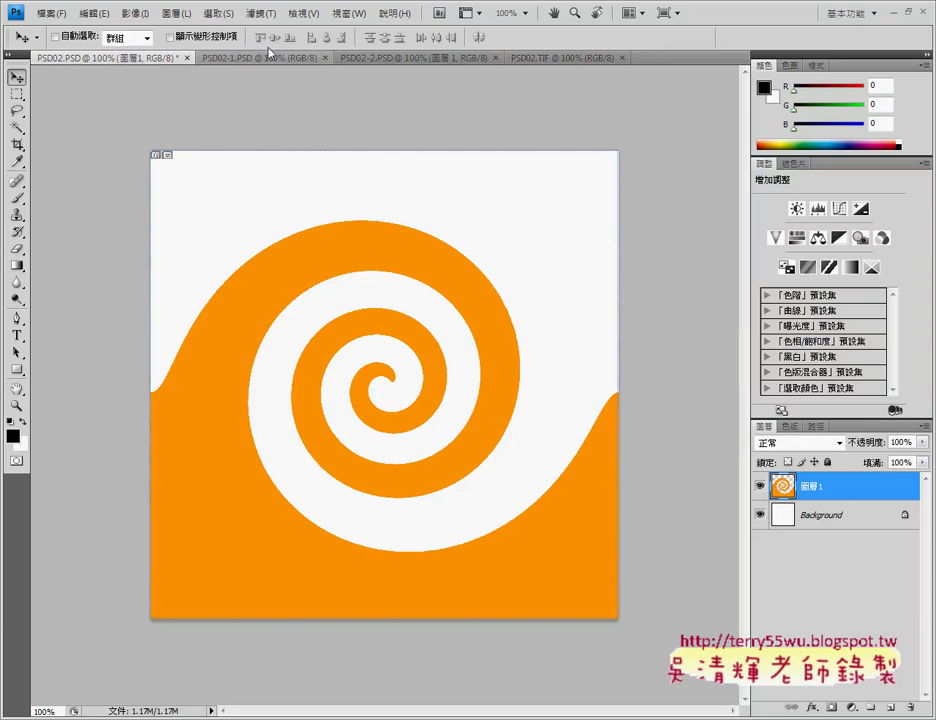
pyautogui.click(260, 13)
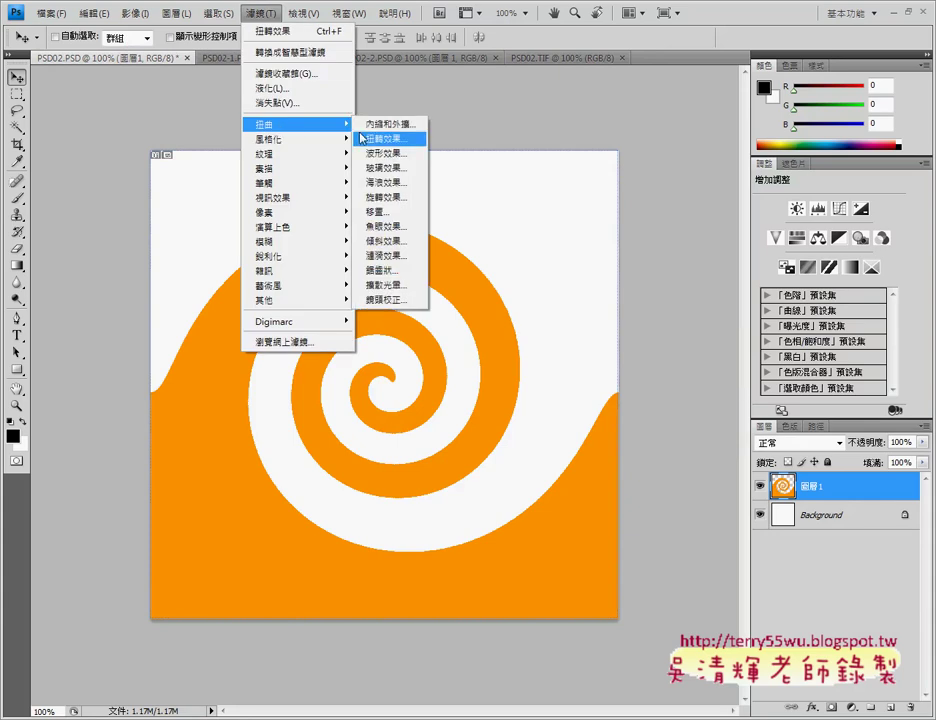
pyautogui.moveTo(290, 124)
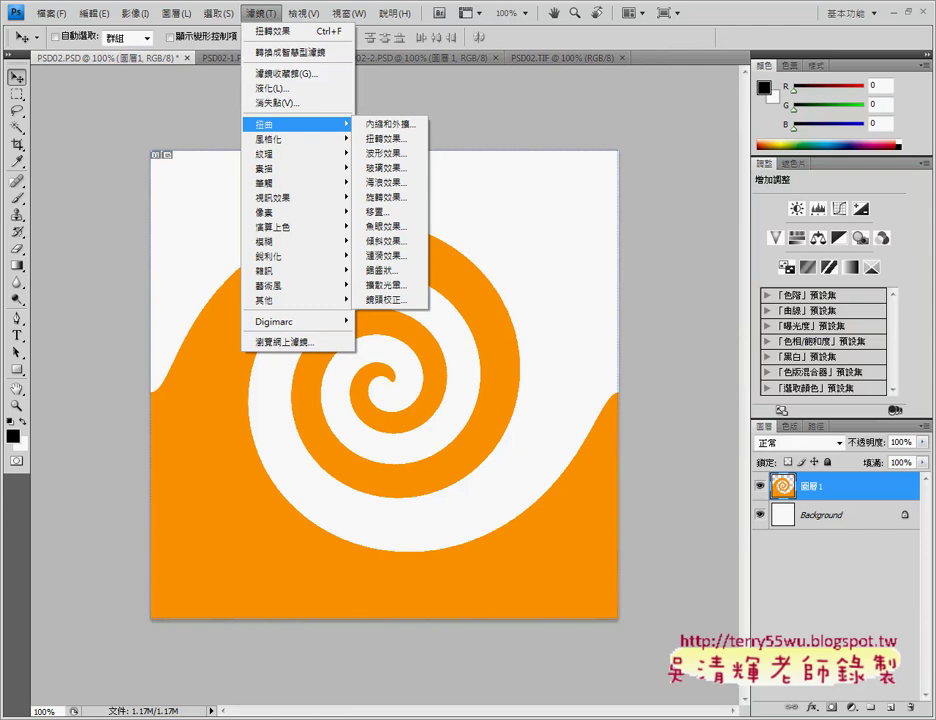
# Check the task instructions PDF, then minimize Reader to return to the twirled spiral
pyautogui.click(393, 151)
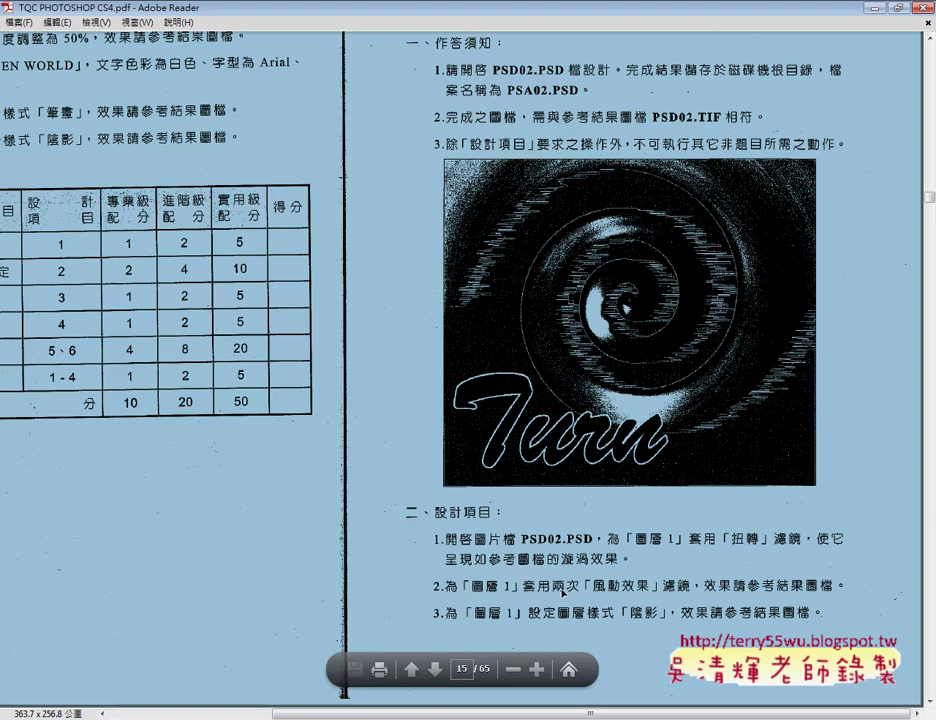
pyautogui.click(875, 11)
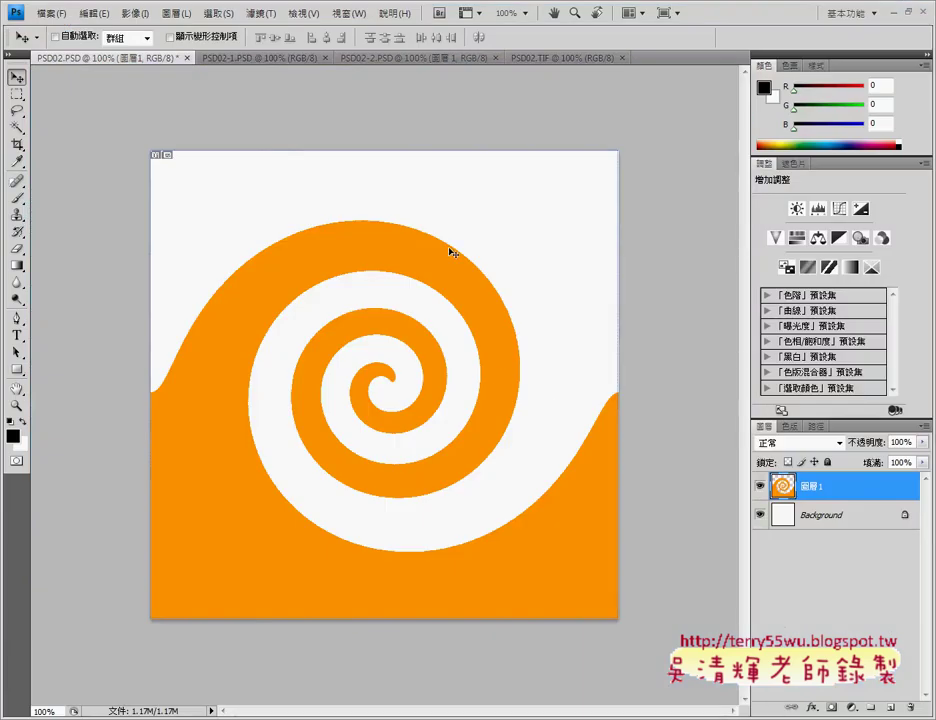
# Apply Stylize > Wind to Layer 1 using the Blast method from the left
pyautogui.click(274, 15)
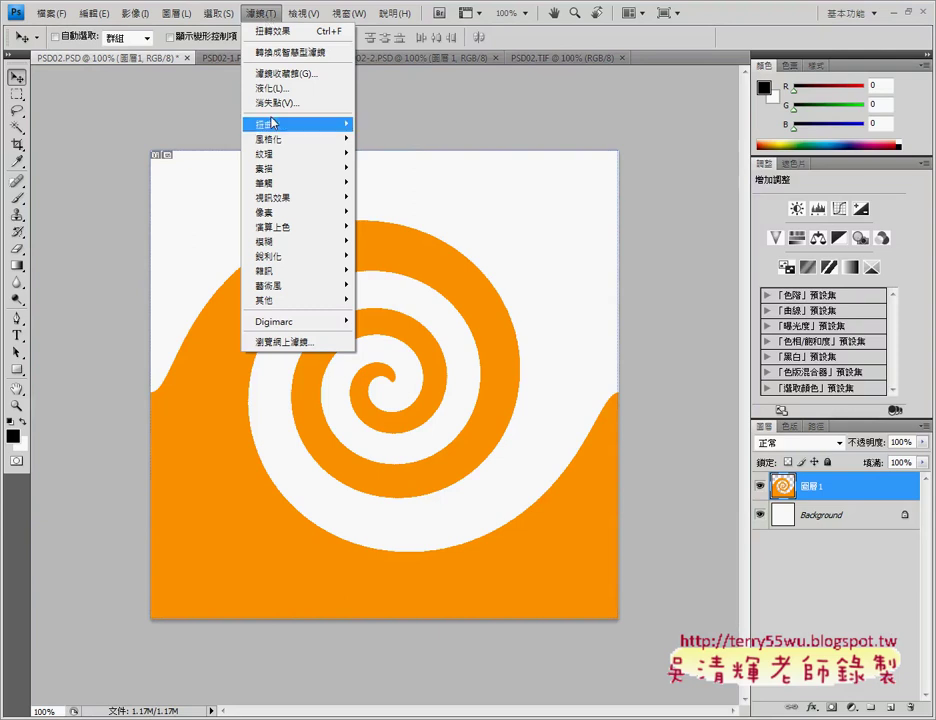
pyautogui.moveTo(268, 139)
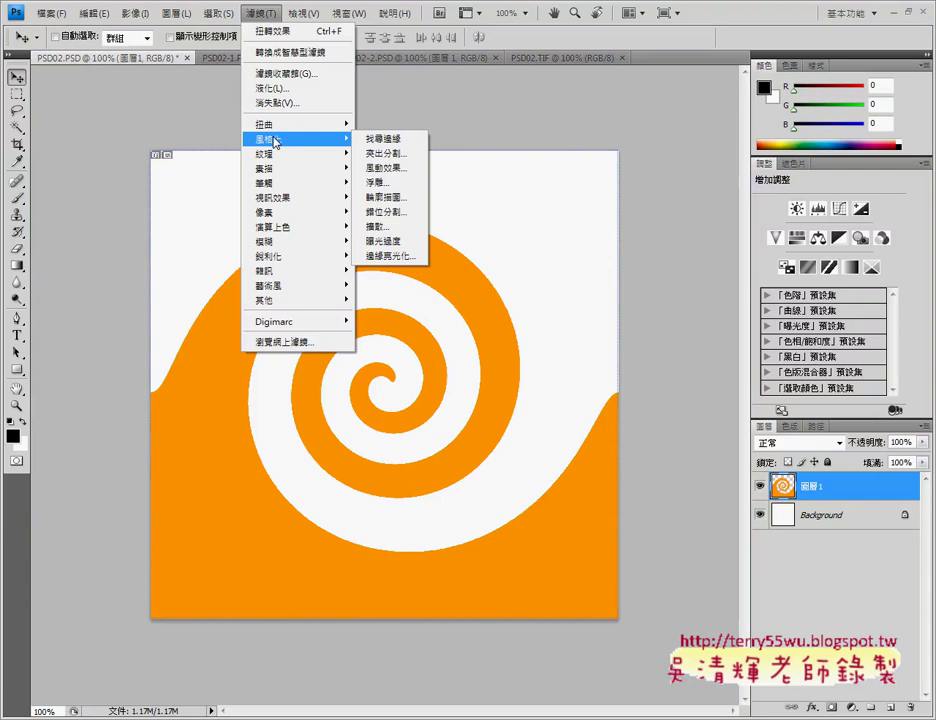
pyautogui.click(384, 168)
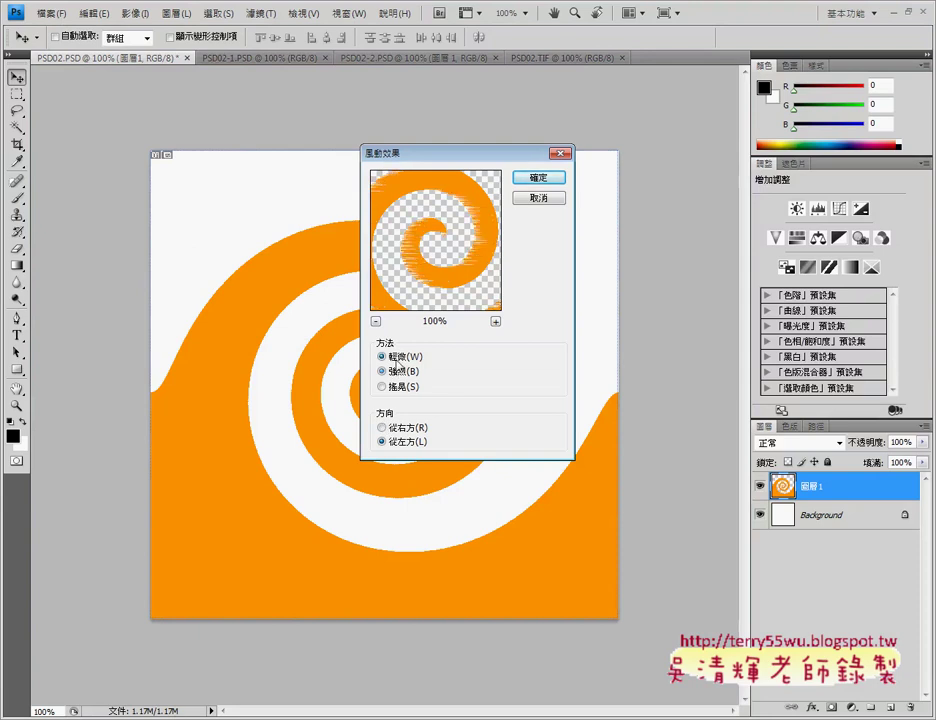
pyautogui.click(392, 389)
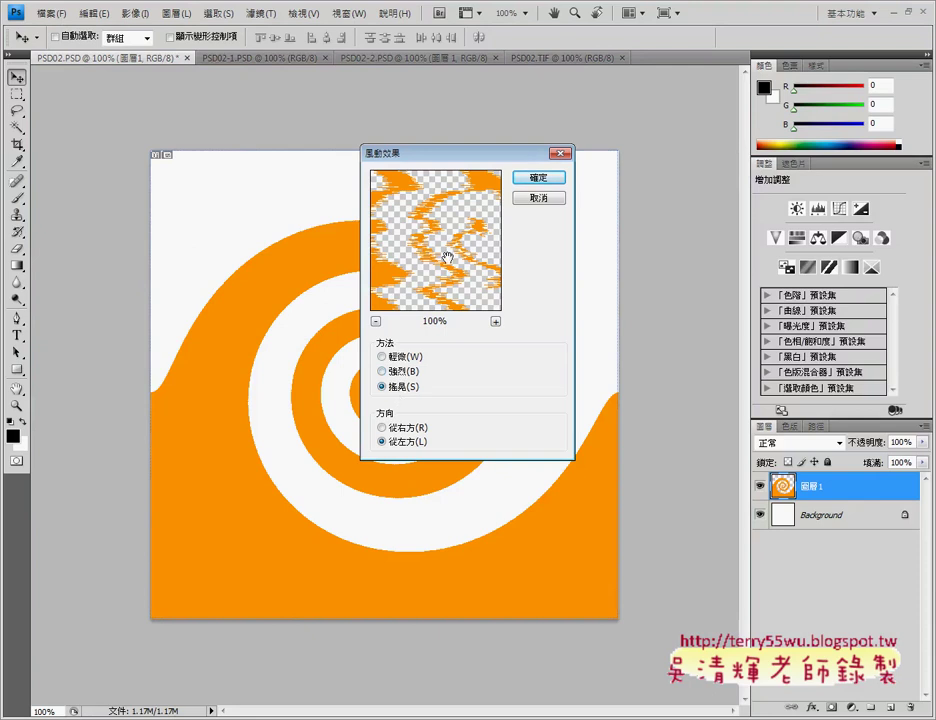
pyautogui.click(404, 374)
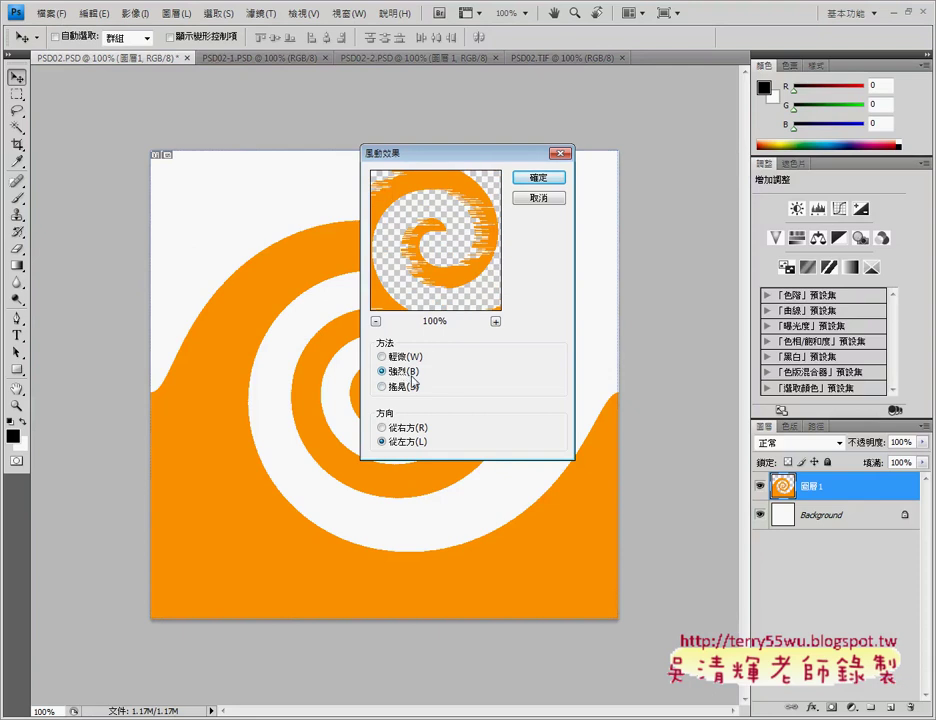
pyautogui.moveTo(476, 156); pyautogui.dragTo(717, 159)
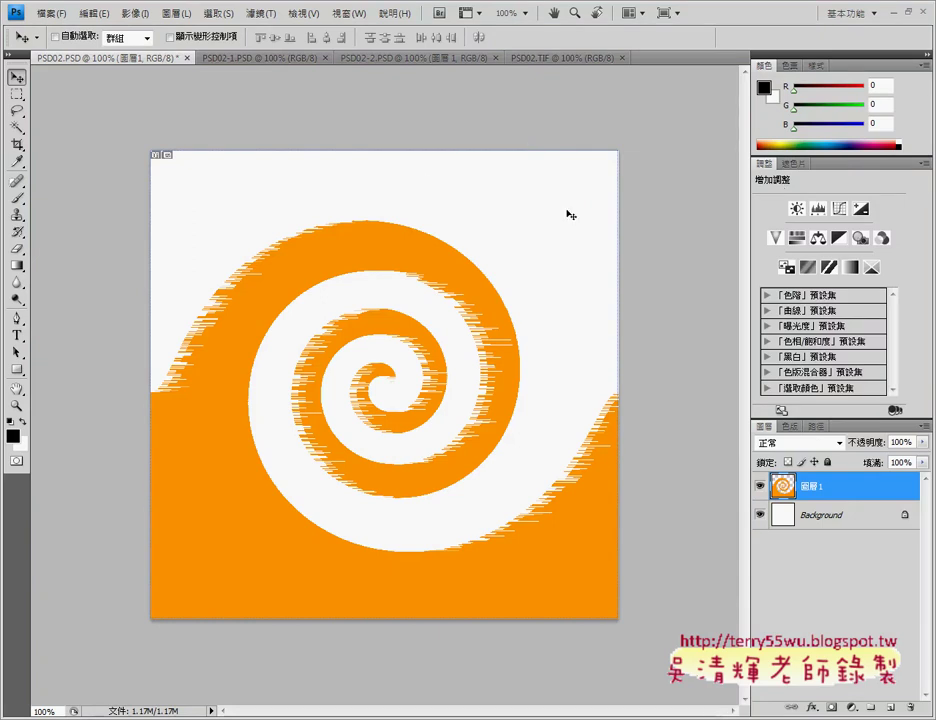
# Apply a second Wind pass to the spiral with the lighter Wind method from the left
pyautogui.click(263, 14)
pyautogui.moveTo(270, 139)
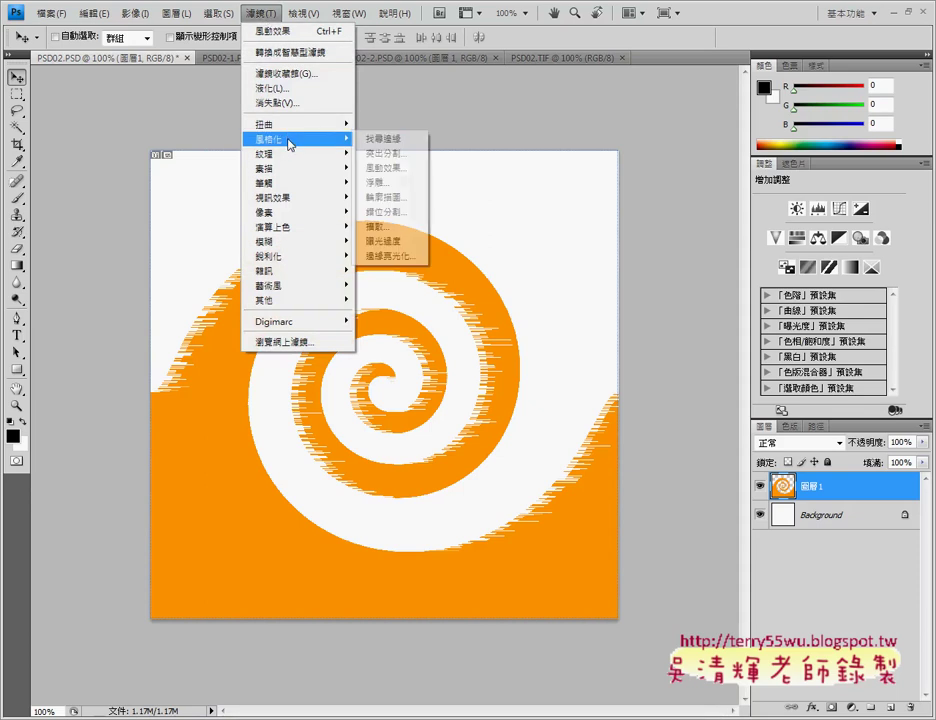
pyautogui.click(395, 170)
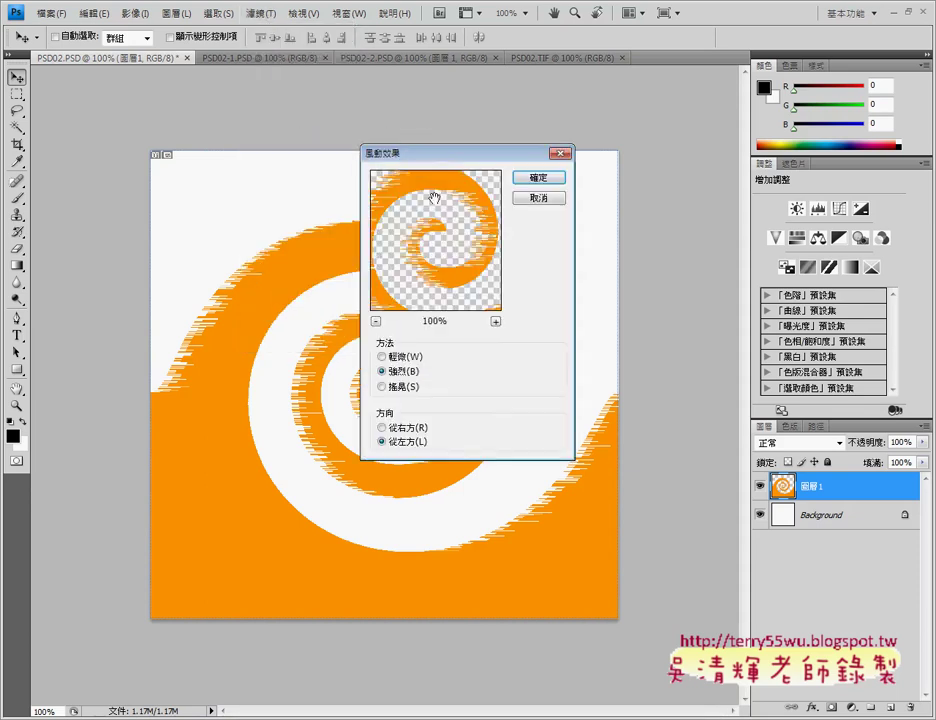
pyautogui.moveTo(468, 157); pyautogui.dragTo(593, 157)
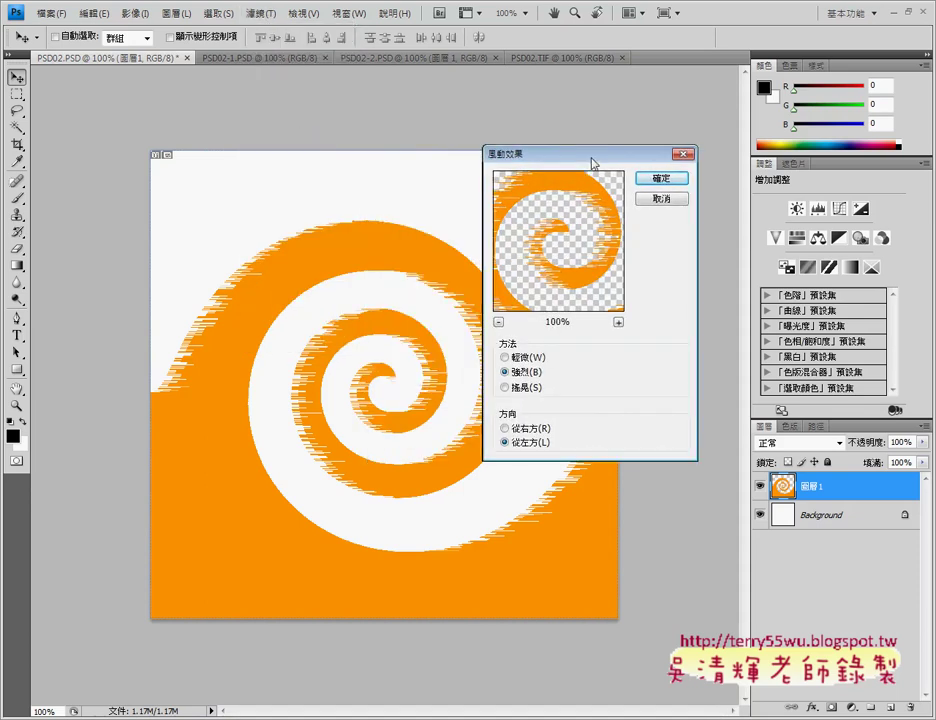
pyautogui.click(524, 360)
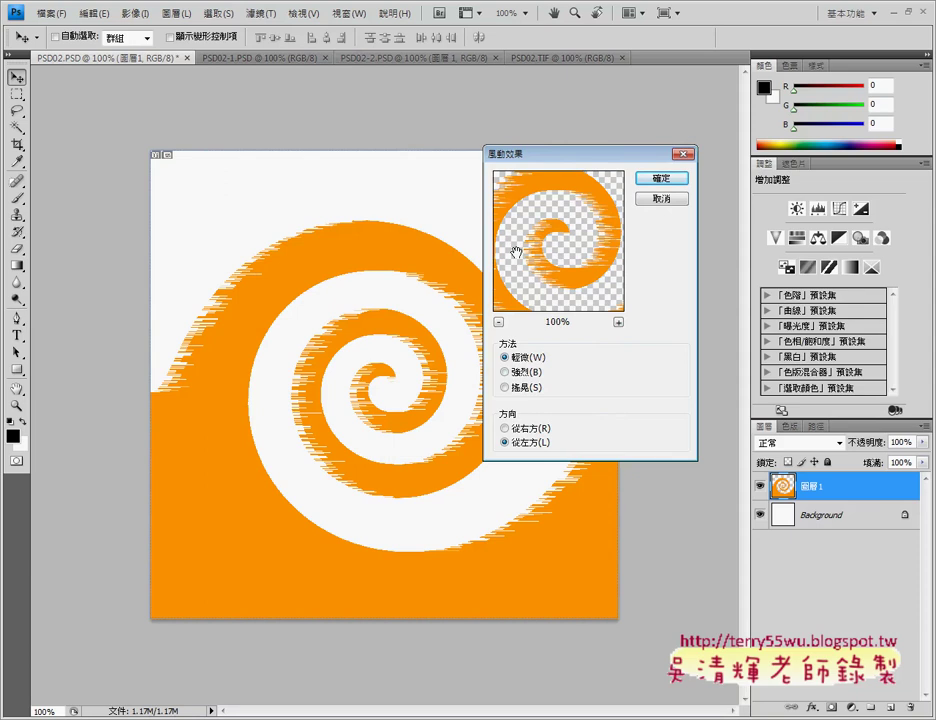
pyautogui.click(661, 178)
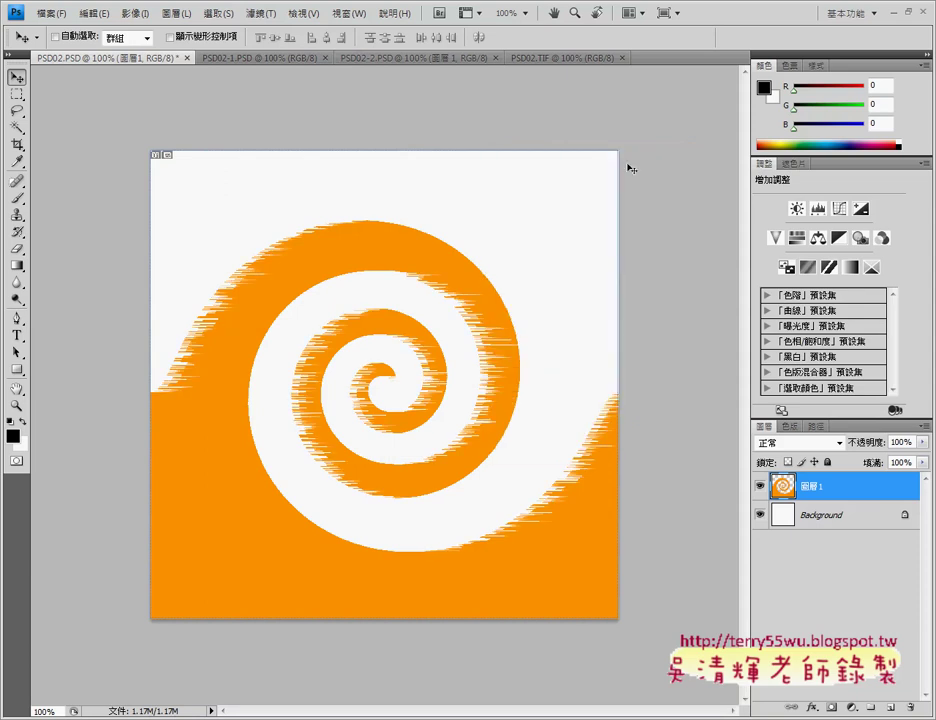
# Compare the PSD02.PSD working file against the PSD02.TIF reference image
pyautogui.click(581, 60)
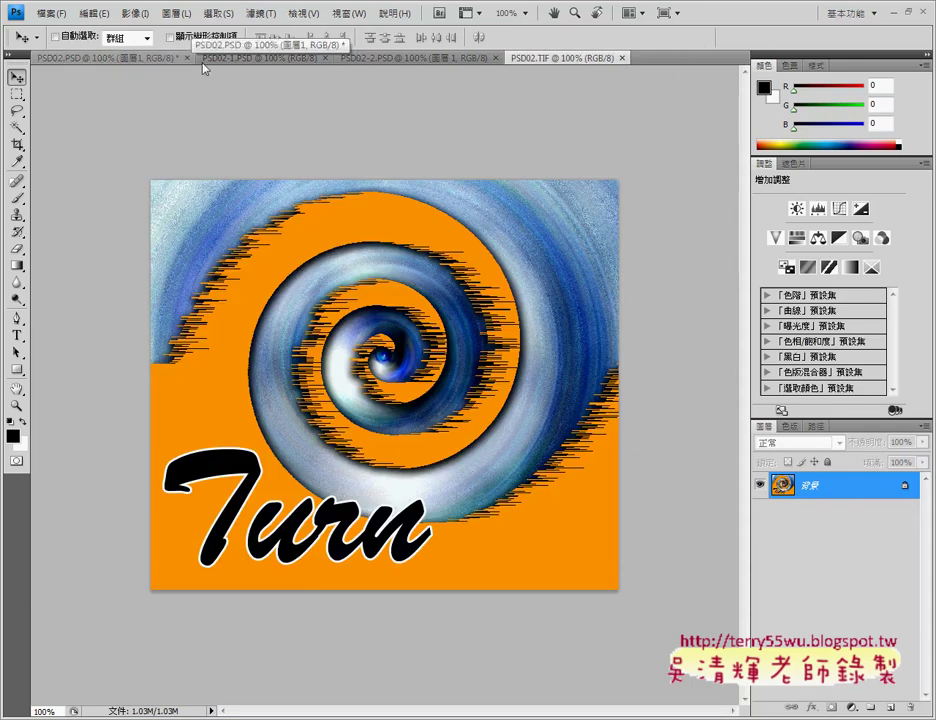
pyautogui.click(82, 60)
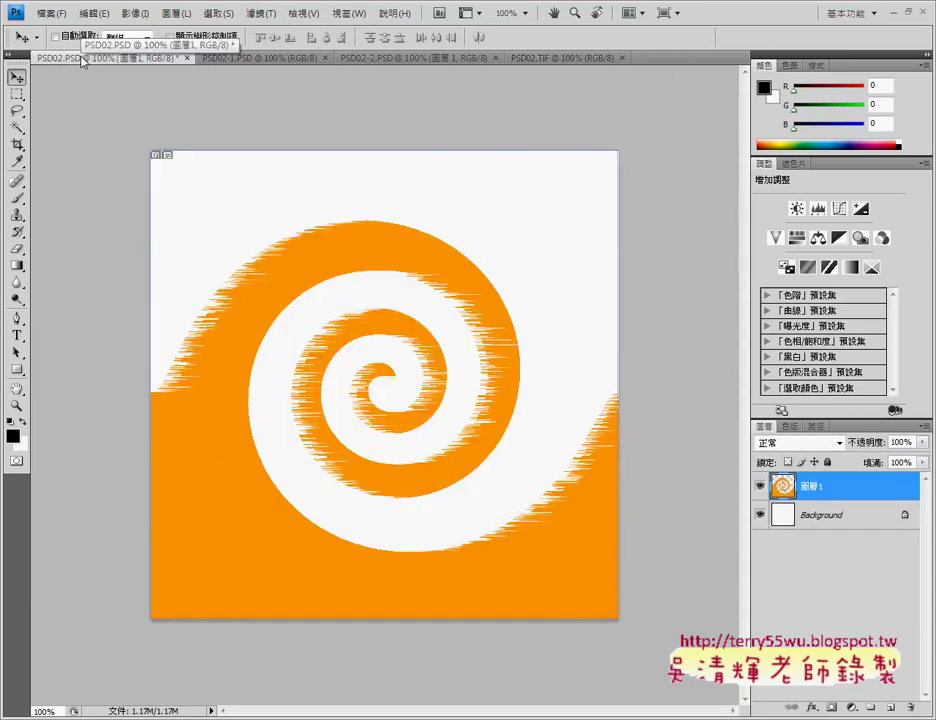
pyautogui.click(545, 60)
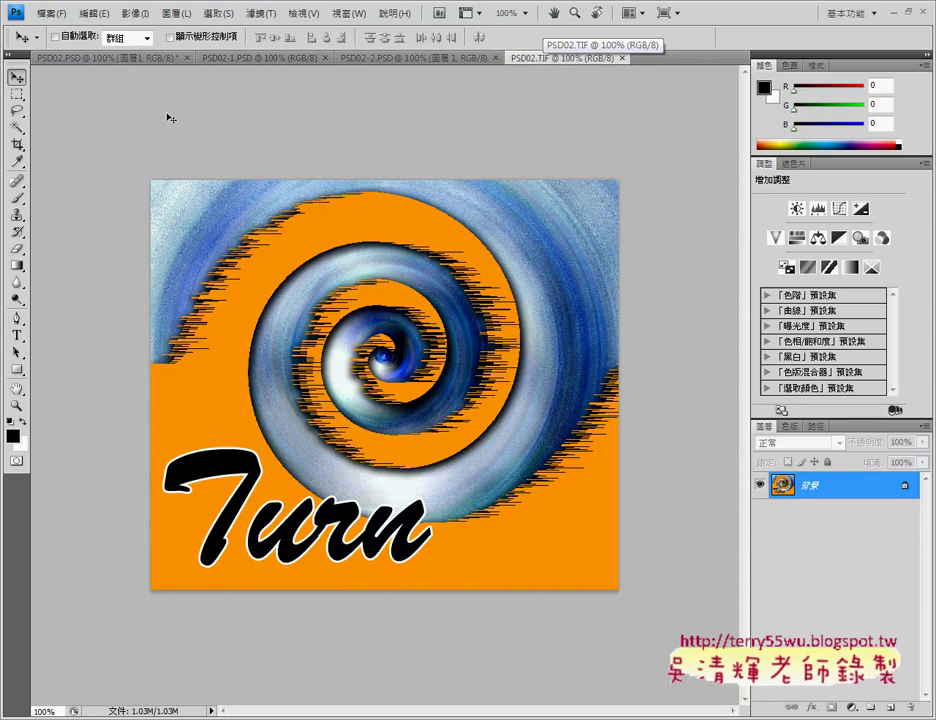
pyautogui.click(130, 58)
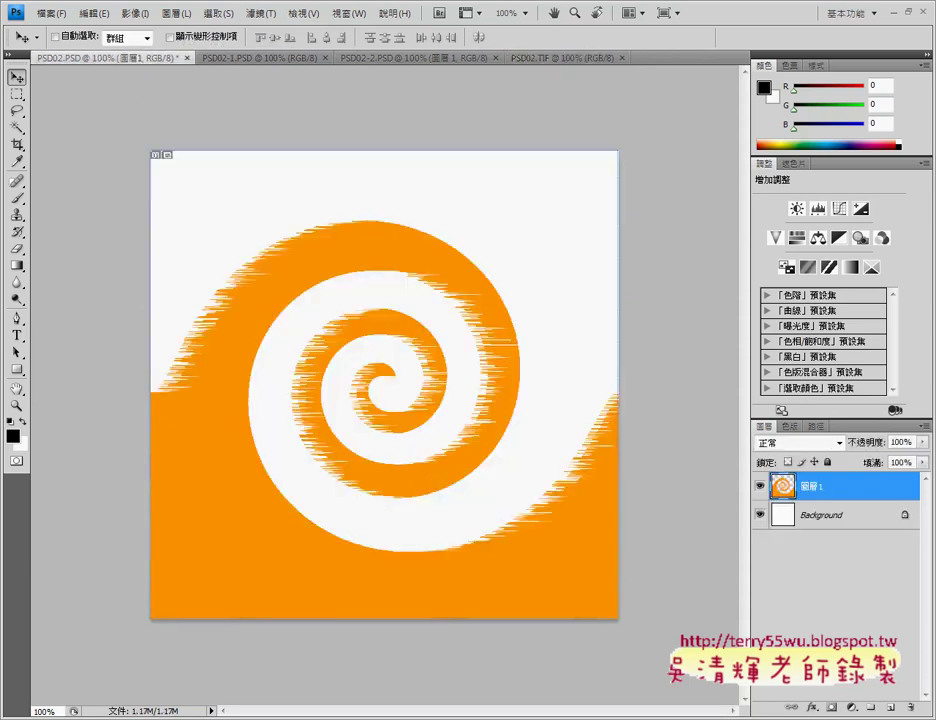
# Check the exam instructions PDF, recheck PSD02.TIF, then return to PSD02.PSD
pyautogui.hotkey('alt', 'Tab')
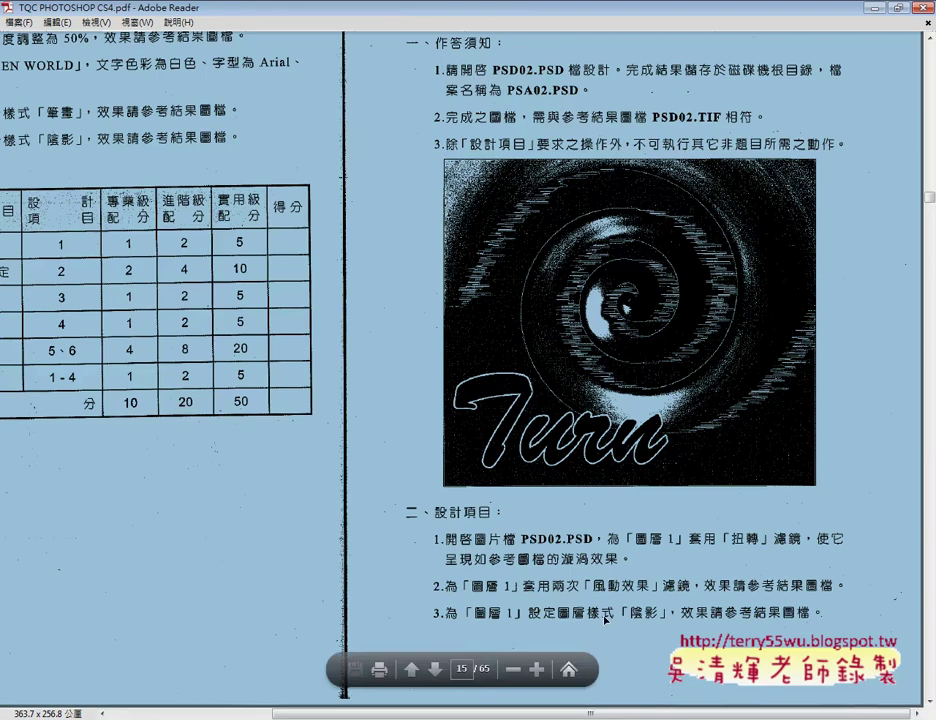
pyautogui.click(874, 8)
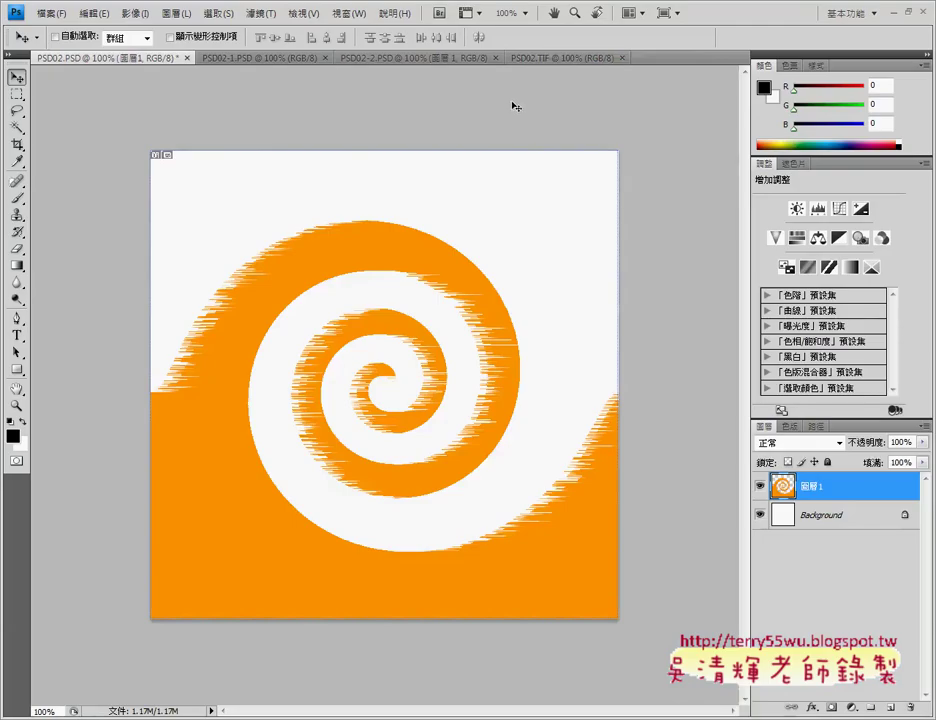
pyautogui.click(575, 60)
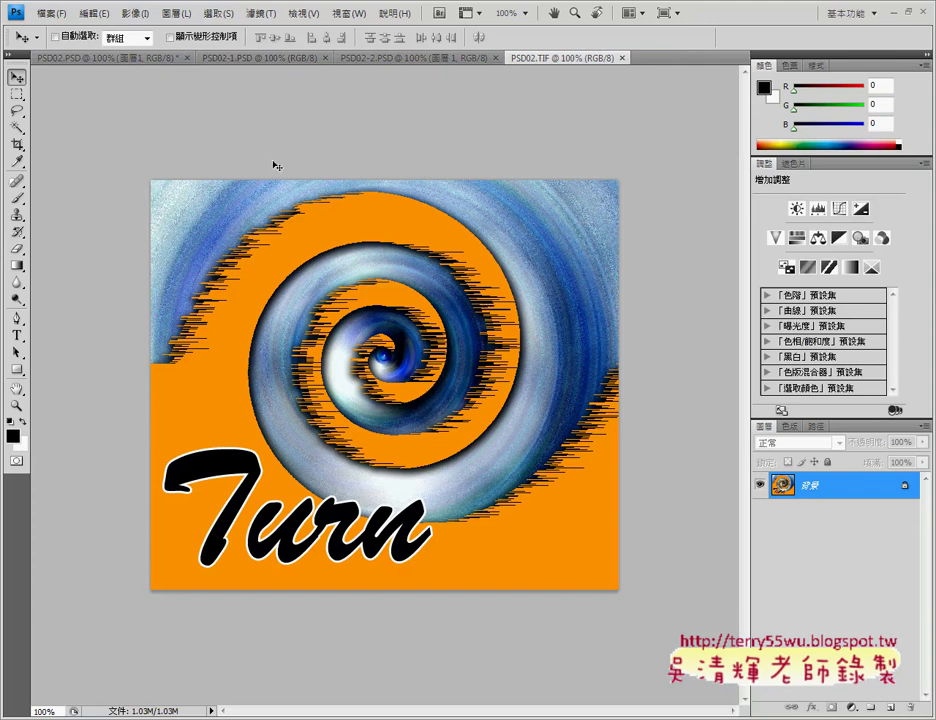
pyautogui.click(104, 60)
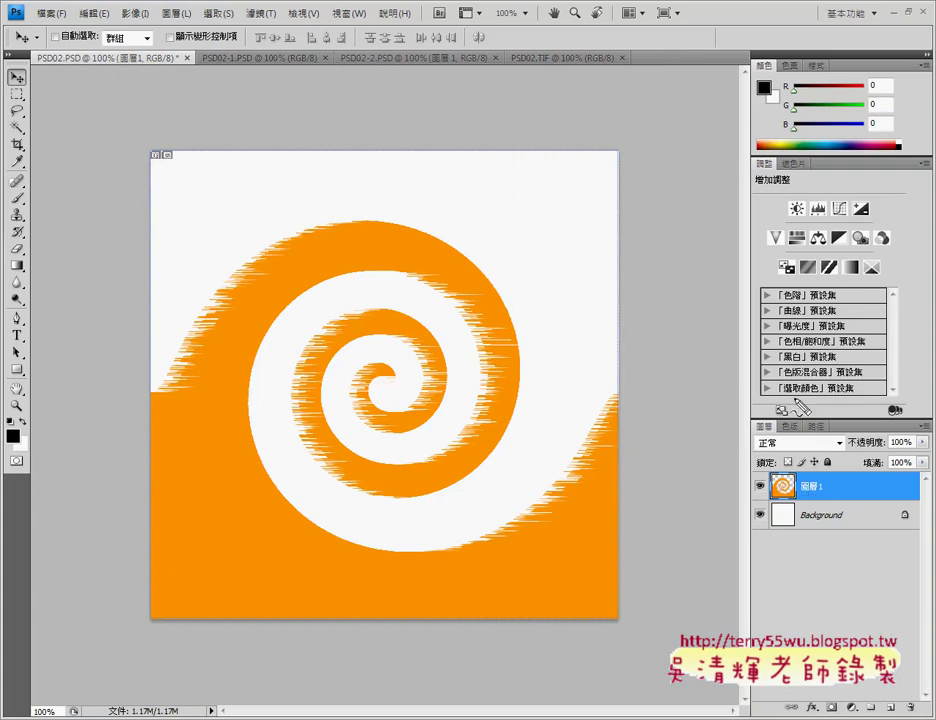
# Bring up the Layer Style dialog for the orange spiral layer 圖層 1
pyautogui.moveTo(808, 487); pyautogui.dragTo(815, 513)
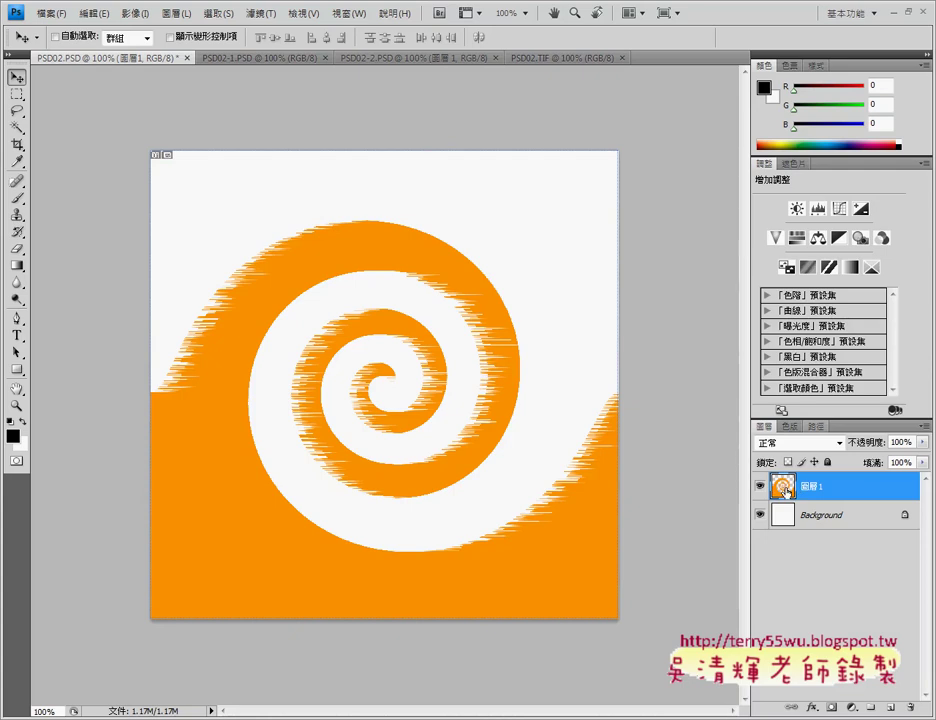
pyautogui.doubleClick(783, 489)
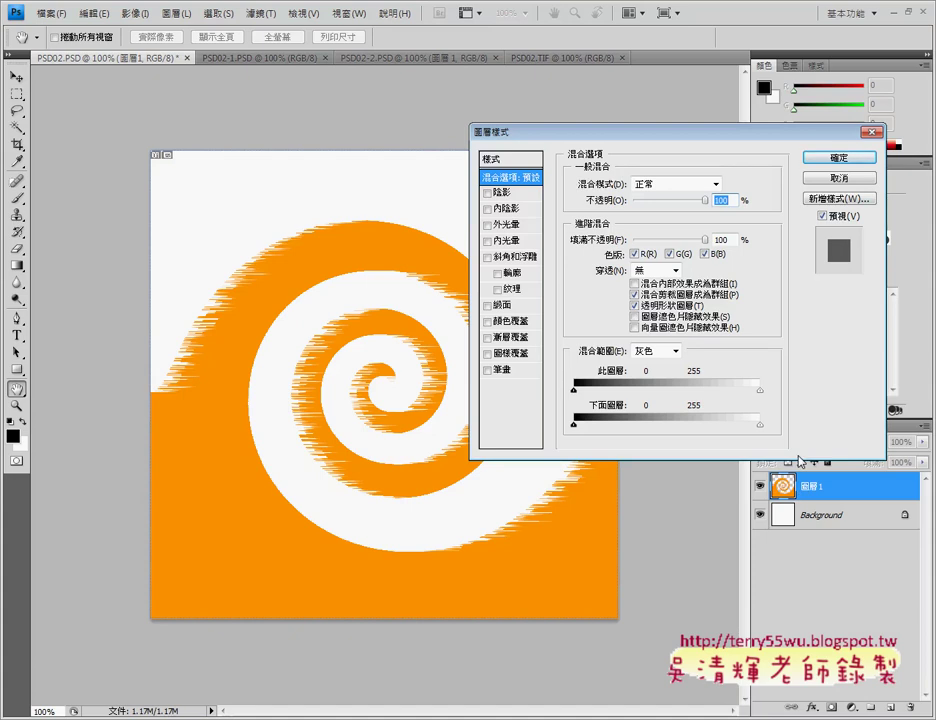
pyautogui.click(838, 157)
pyautogui.click(135, 13)
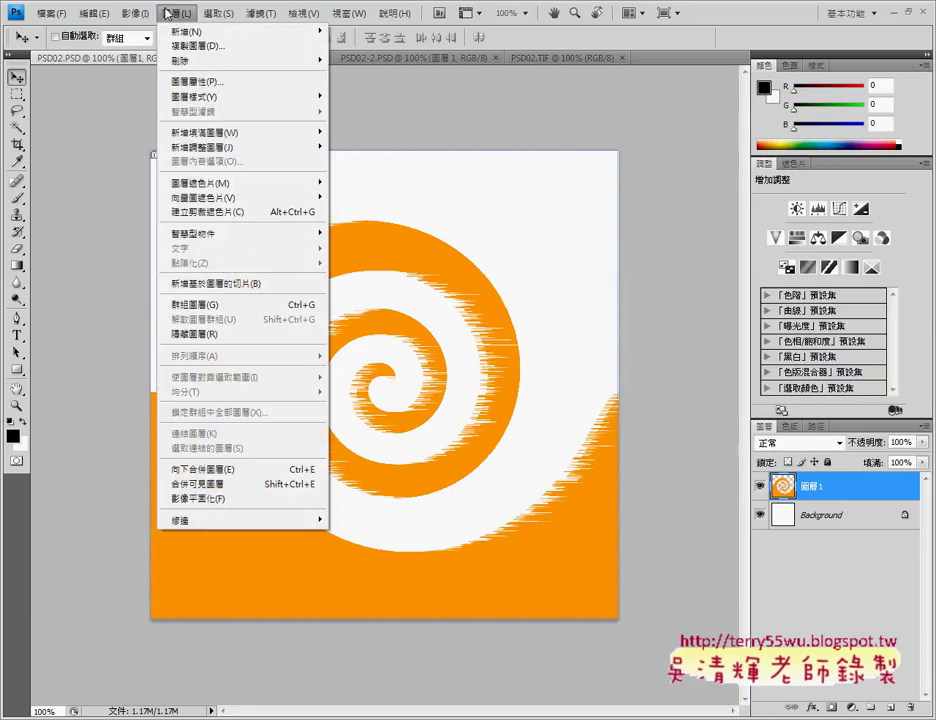
pyautogui.moveTo(220, 96)
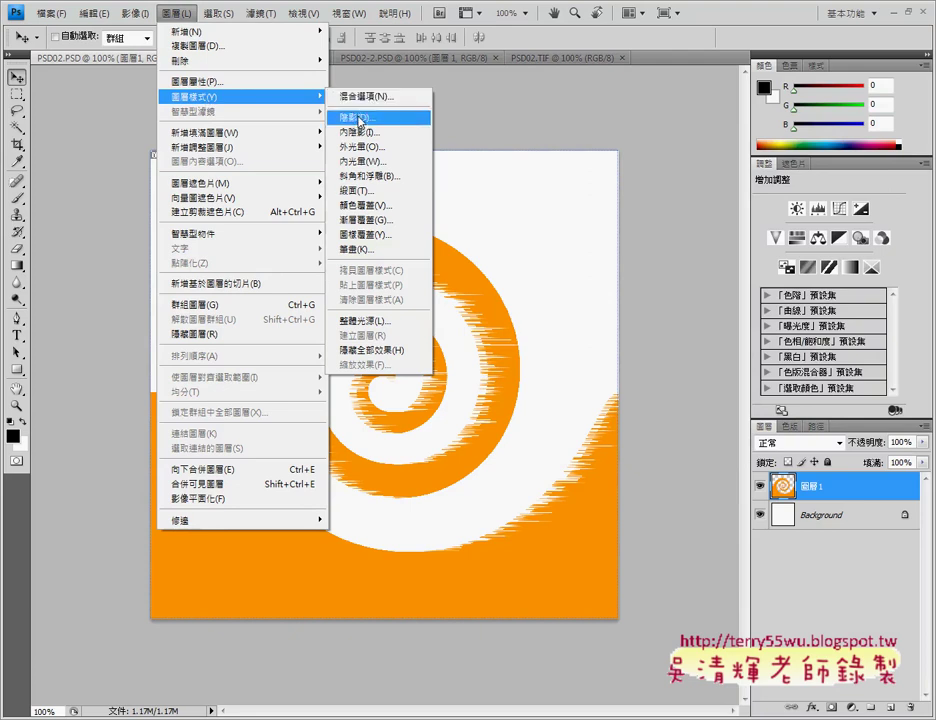
pyautogui.click(358, 97)
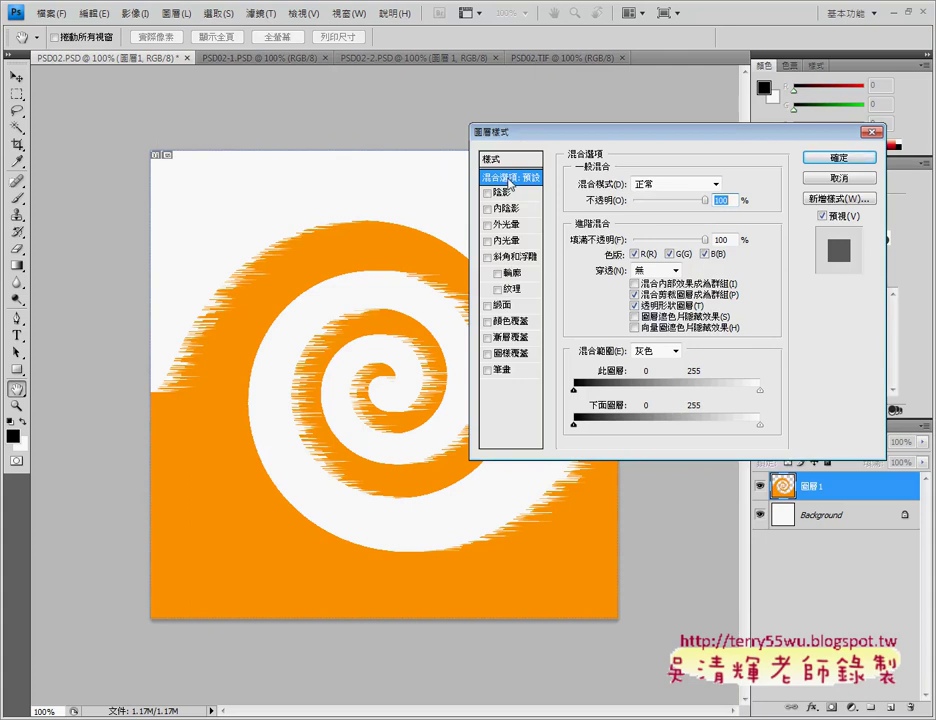
pyautogui.click(874, 131)
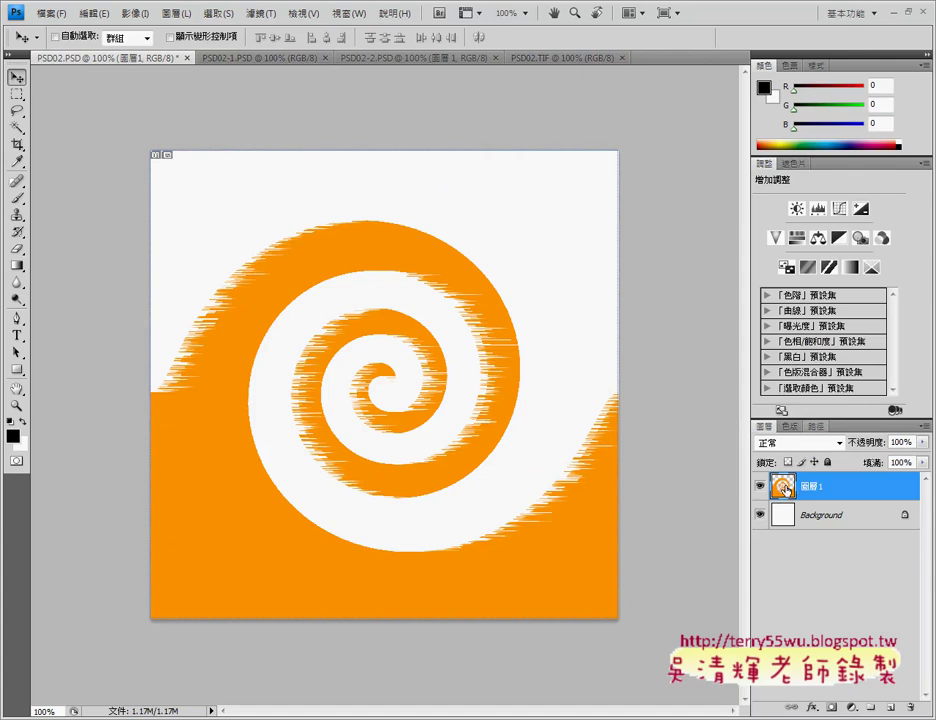
pyautogui.doubleClick(882, 492)
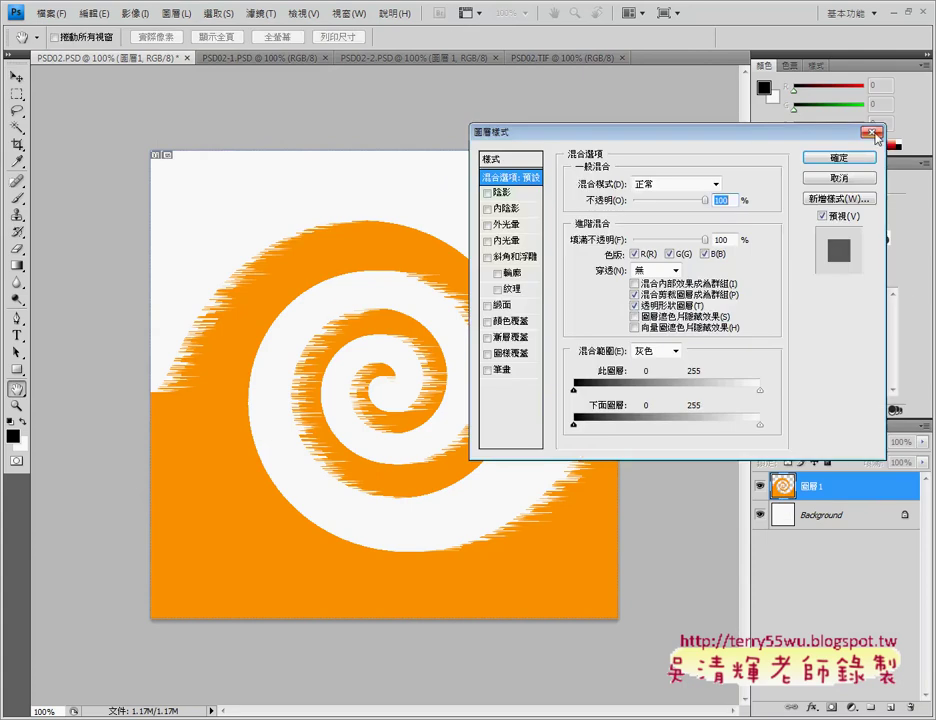
pyautogui.press('Escape')
pyautogui.doubleClick(782, 488)
# Enable Drop Shadow and Inner Shadow on 圖層 1 and show the Drop Shadow settings
pyautogui.click(501, 193)
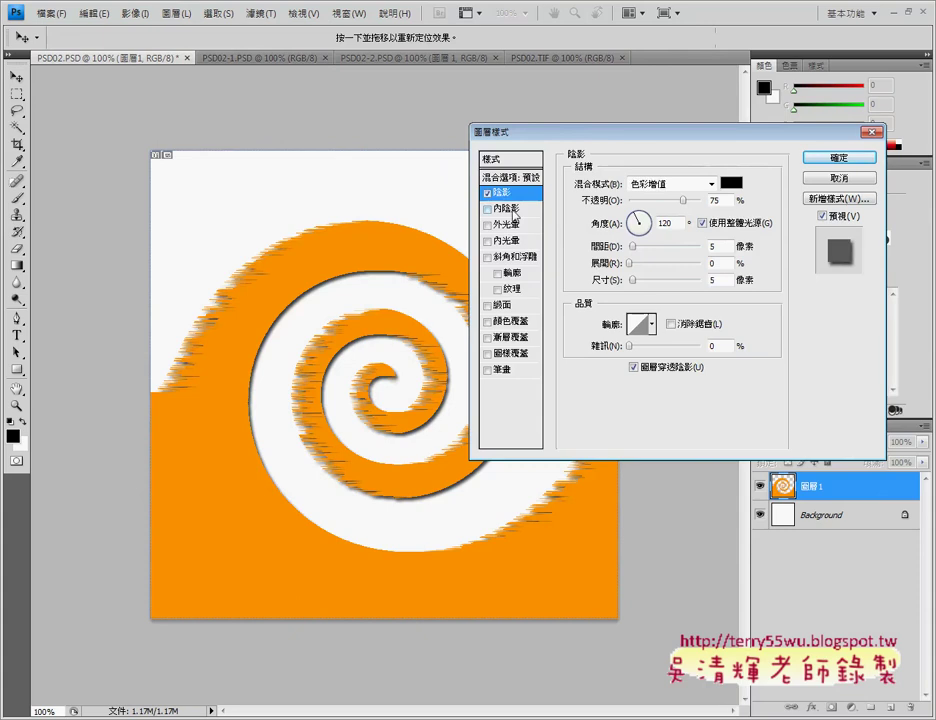
pyautogui.click(510, 209)
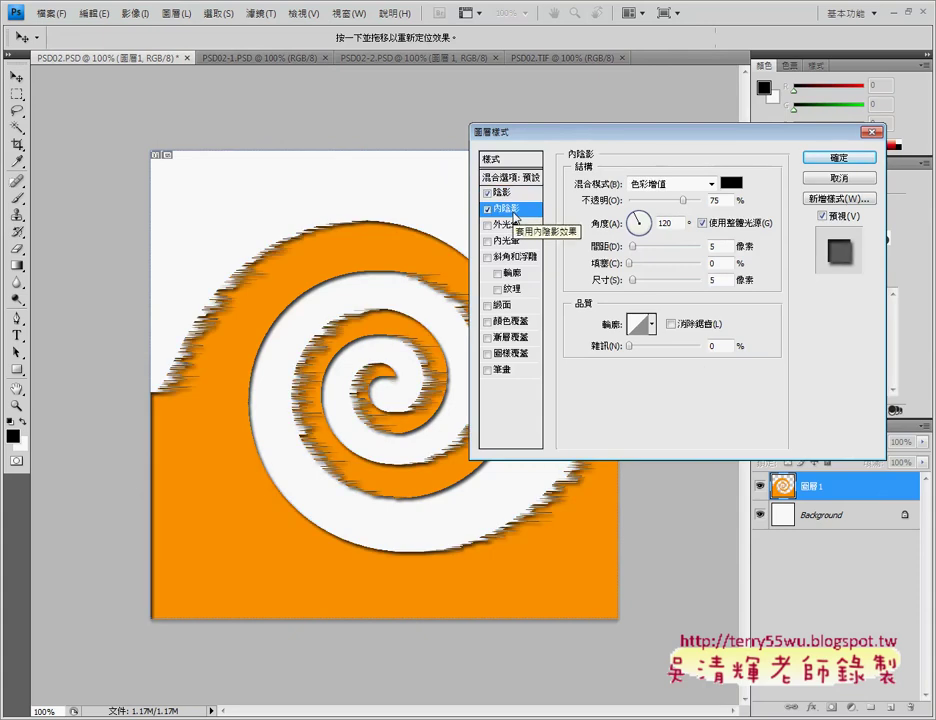
pyautogui.moveTo(474, 132); pyautogui.dragTo(562, 134)
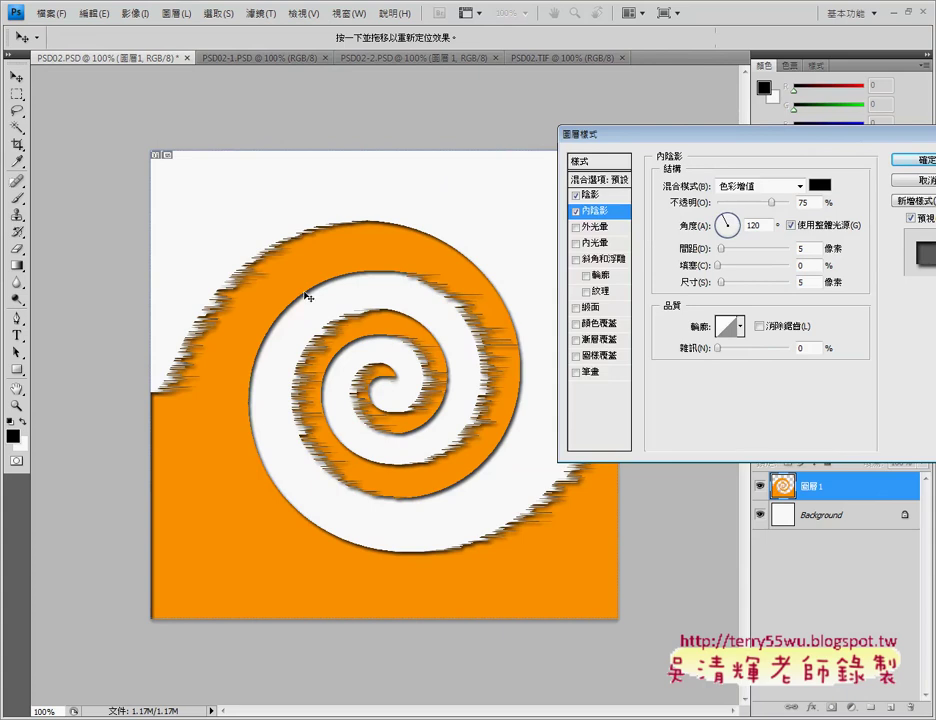
pyautogui.click(598, 196)
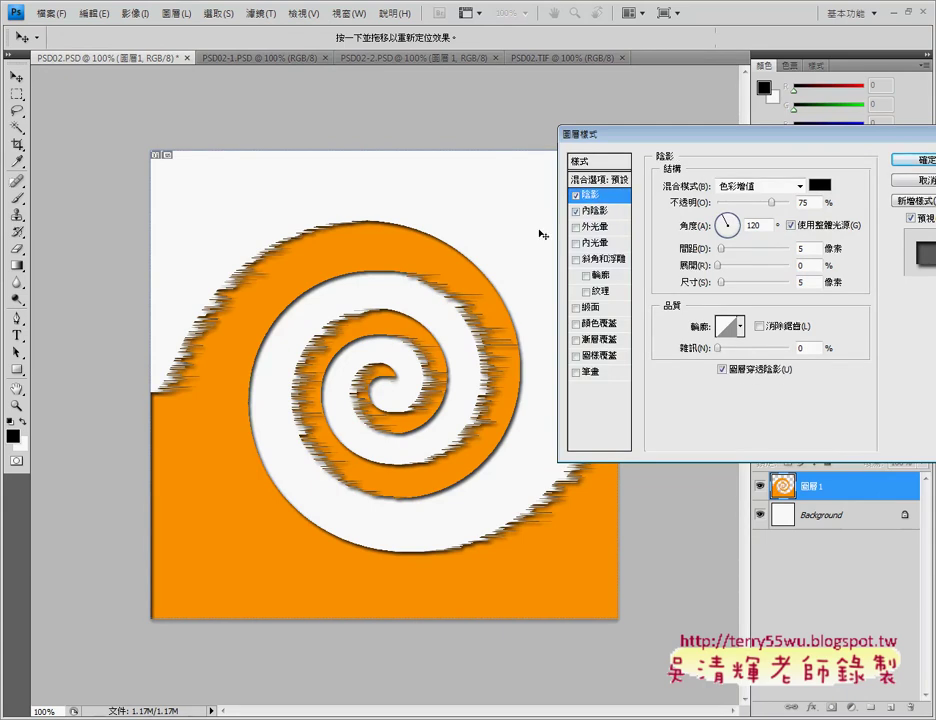
pyautogui.click(602, 212)
pyautogui.click(592, 196)
# Set the drop shadow spread to 20% and size to 15 px
pyautogui.doubleClick(806, 248)
pyautogui.moveTo(717, 266); pyautogui.dragTo(734, 268)
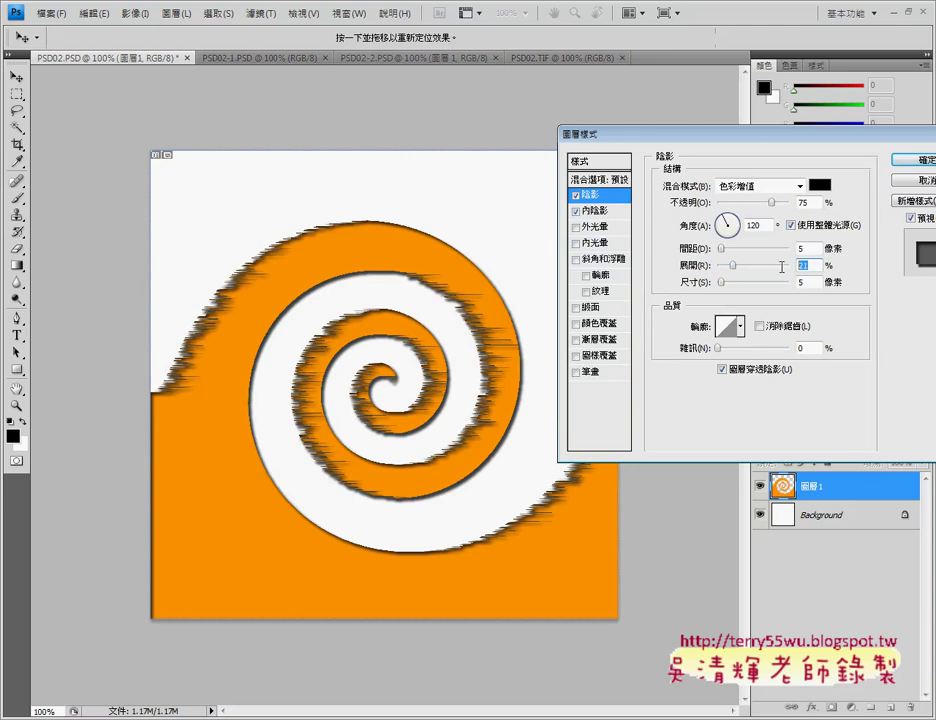
pyautogui.write('20')
pyautogui.press('Tab')
pyautogui.write('1')
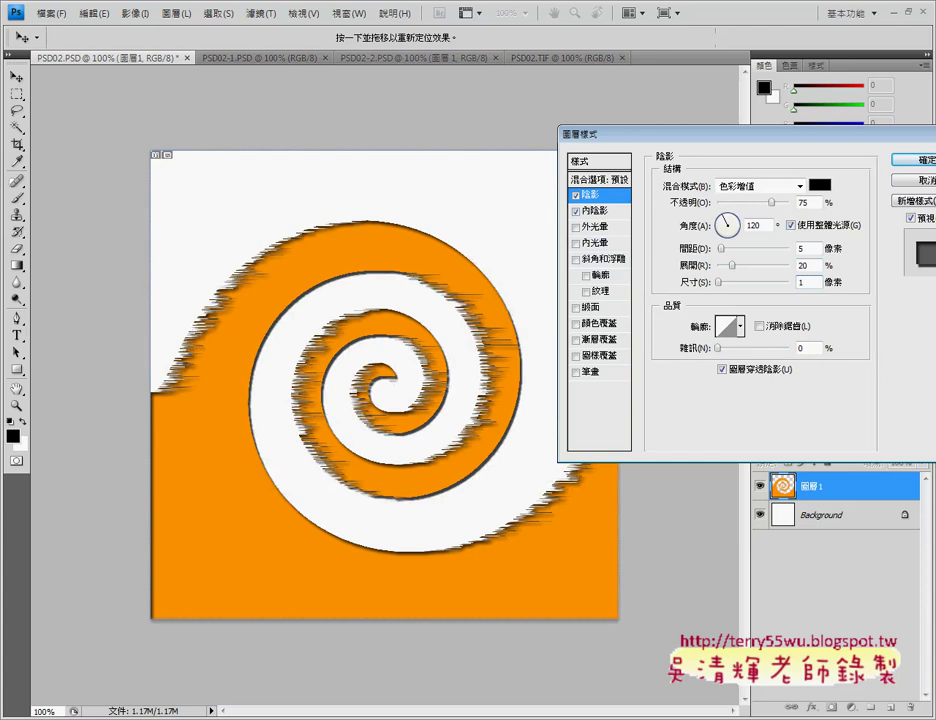
pyautogui.write('5')
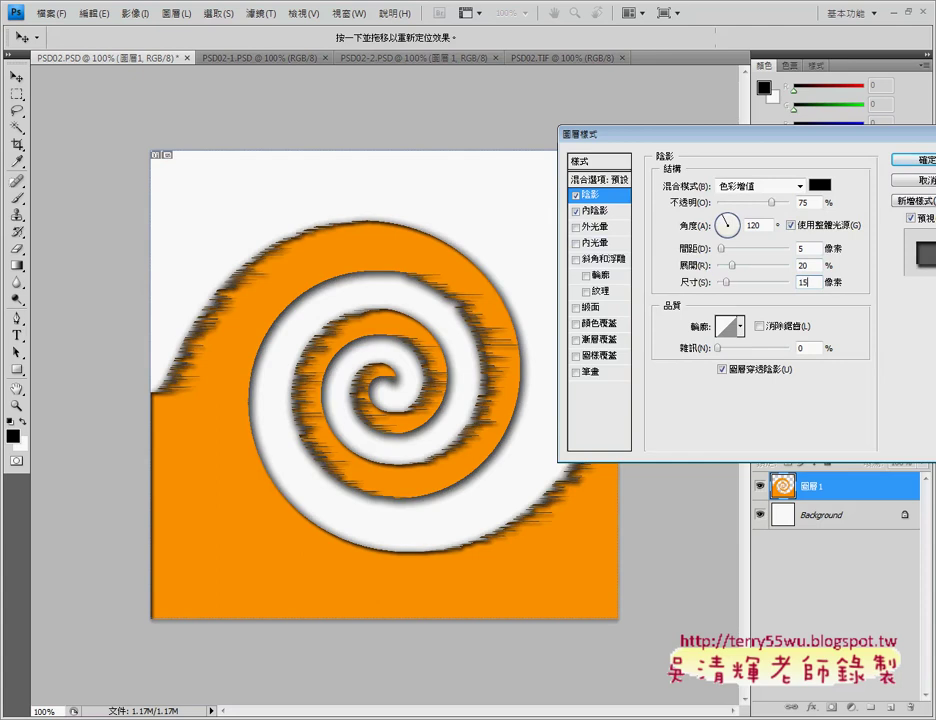
pyautogui.click(813, 250)
pyautogui.click(815, 265)
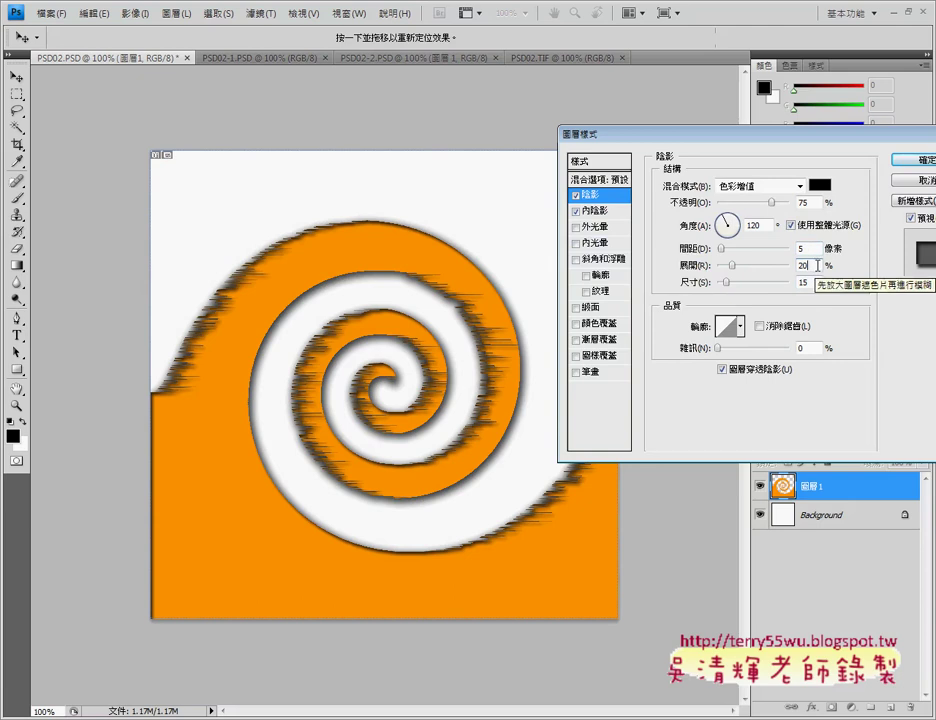
pyautogui.click(818, 283)
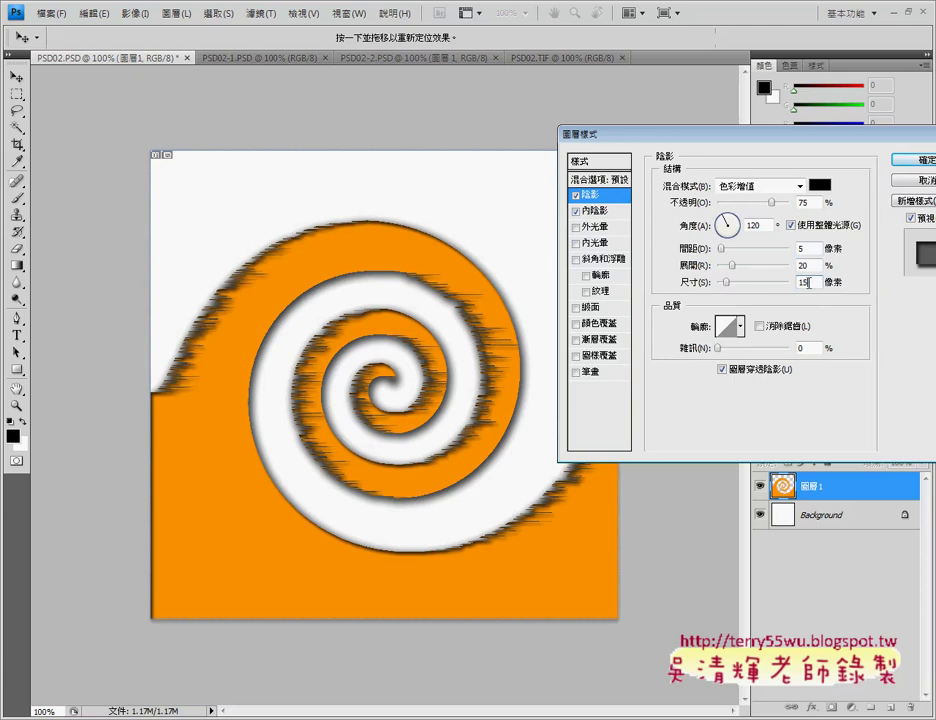
# Keep Inner Shadow turned on and view its settings
pyautogui.click(588, 211)
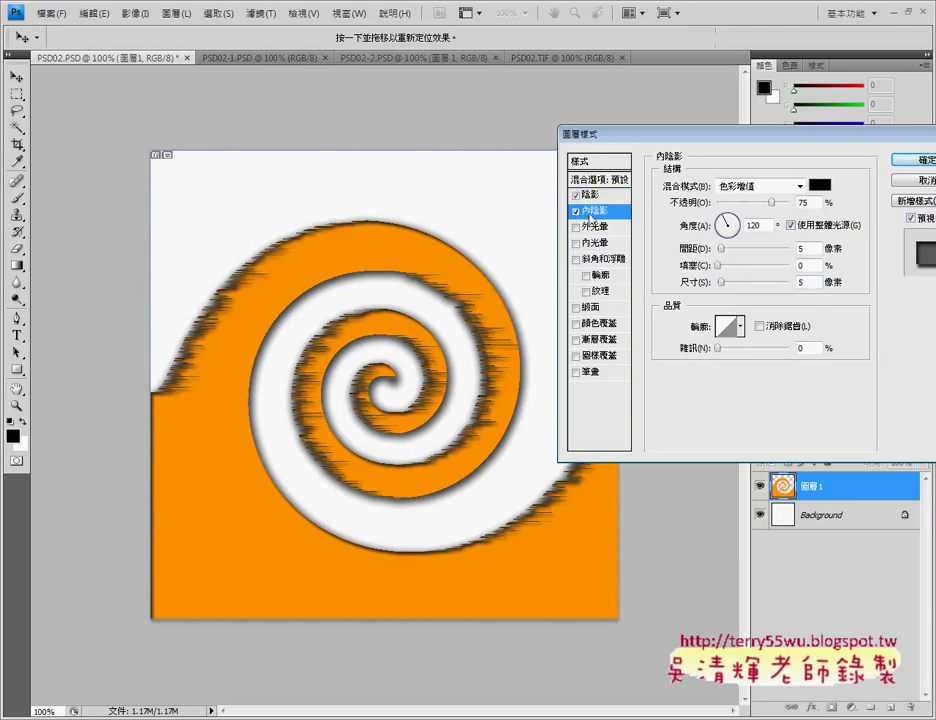
pyautogui.click(575, 212)
pyautogui.click(575, 212)
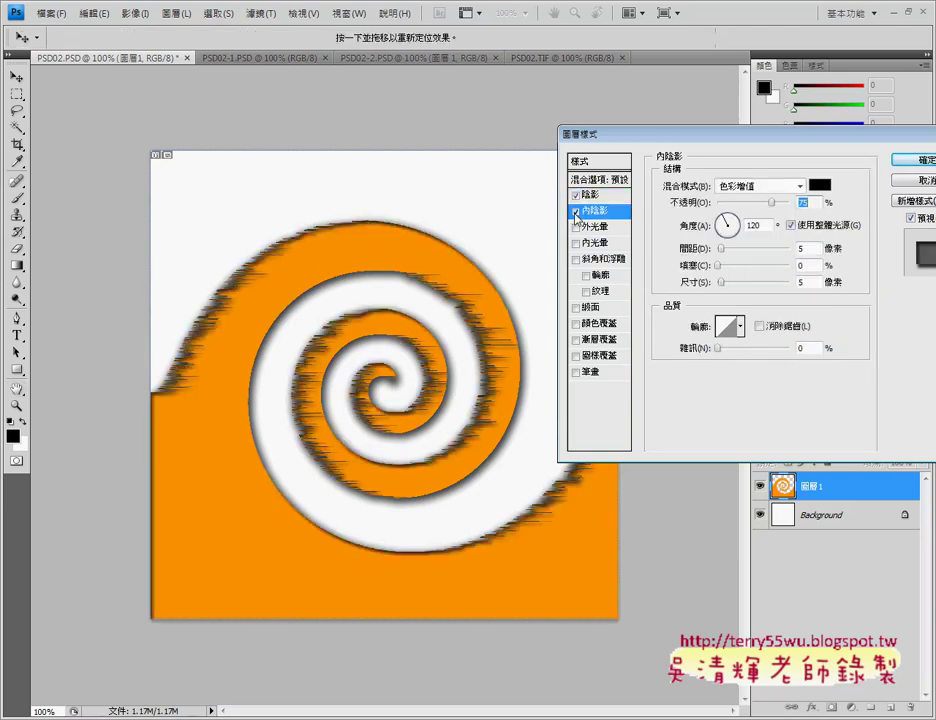
pyautogui.click(575, 212)
pyautogui.click(575, 212)
# Confirm the drop and inner shadow styles on 圖層 1, then browse the Filter menu
pyautogui.click(904, 167)
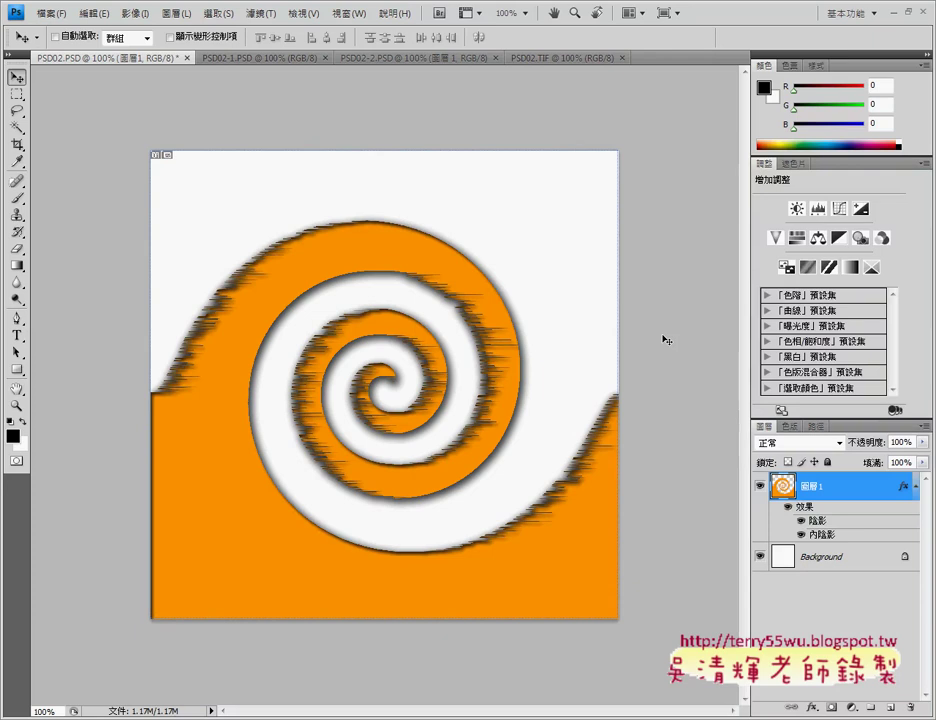
pyautogui.click(259, 13)
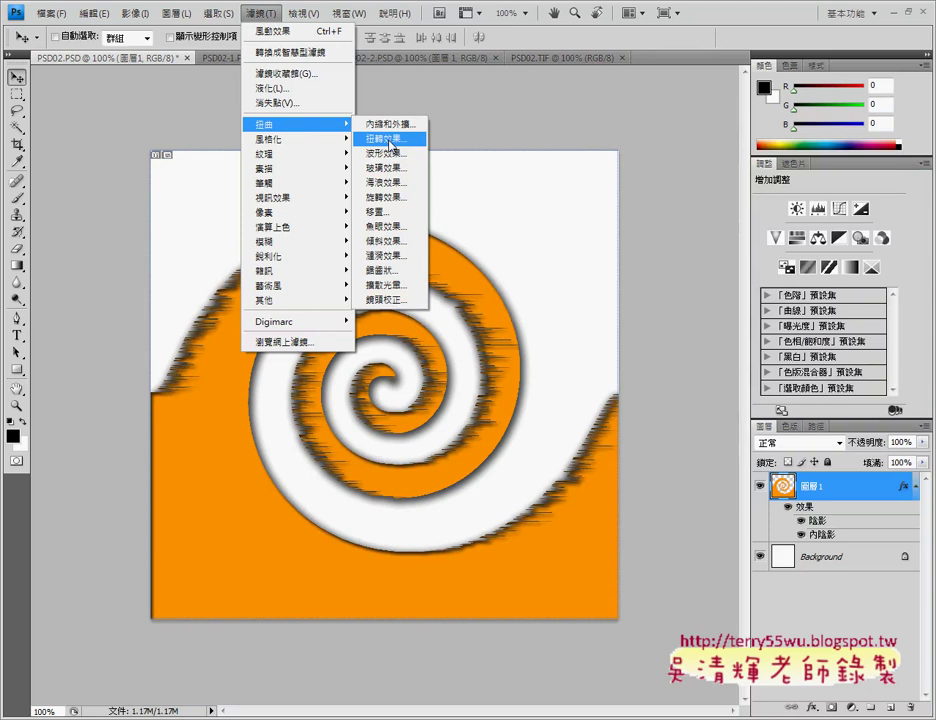
pyautogui.moveTo(266, 139)
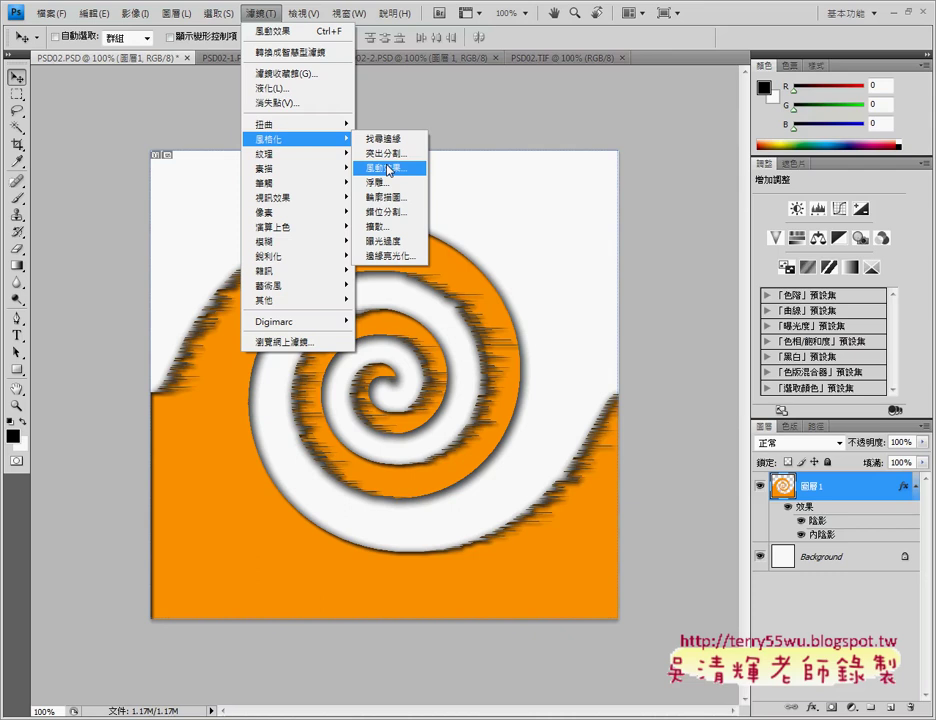
# Reopen 圖層 1's Drop Shadow settings to verify 20% spread and 15 px size
pyautogui.click(824, 491)
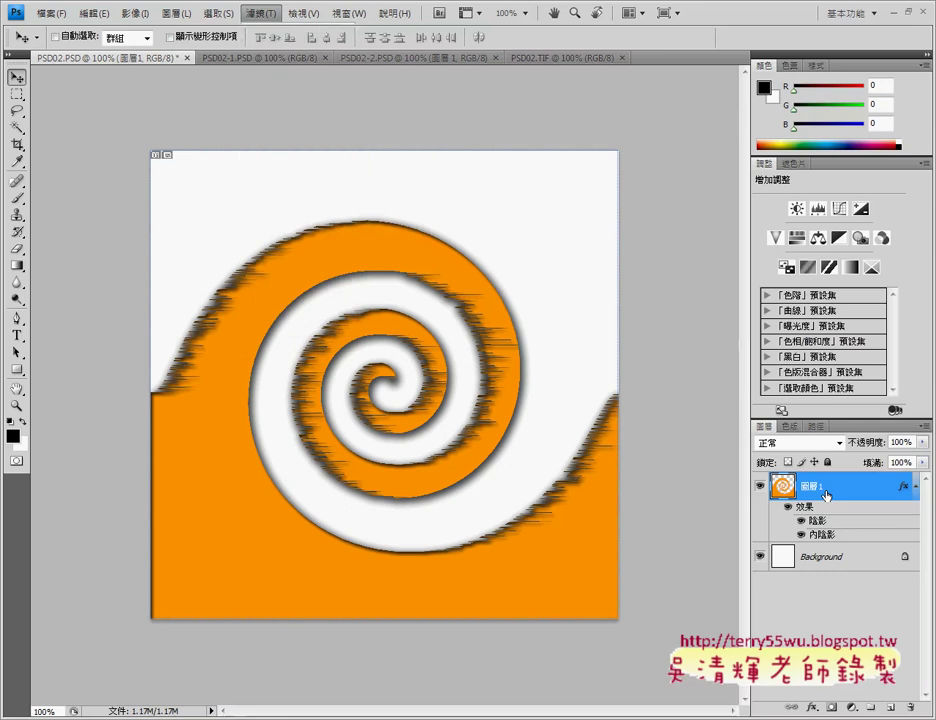
pyautogui.doubleClick(826, 494)
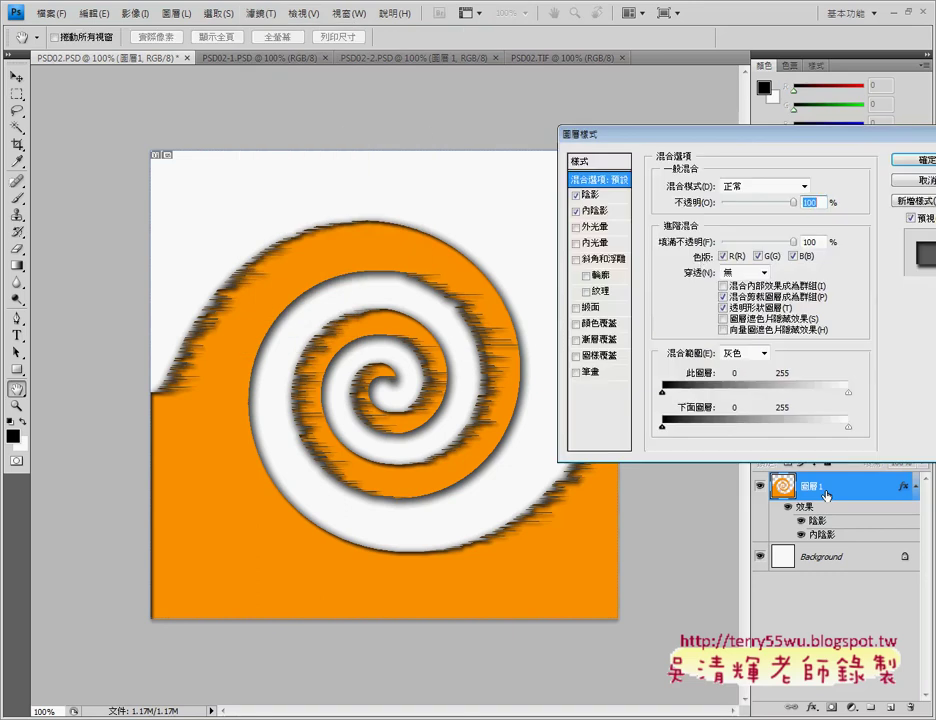
pyautogui.click(602, 196)
pyautogui.moveTo(643, 138); pyautogui.dragTo(433, 112)
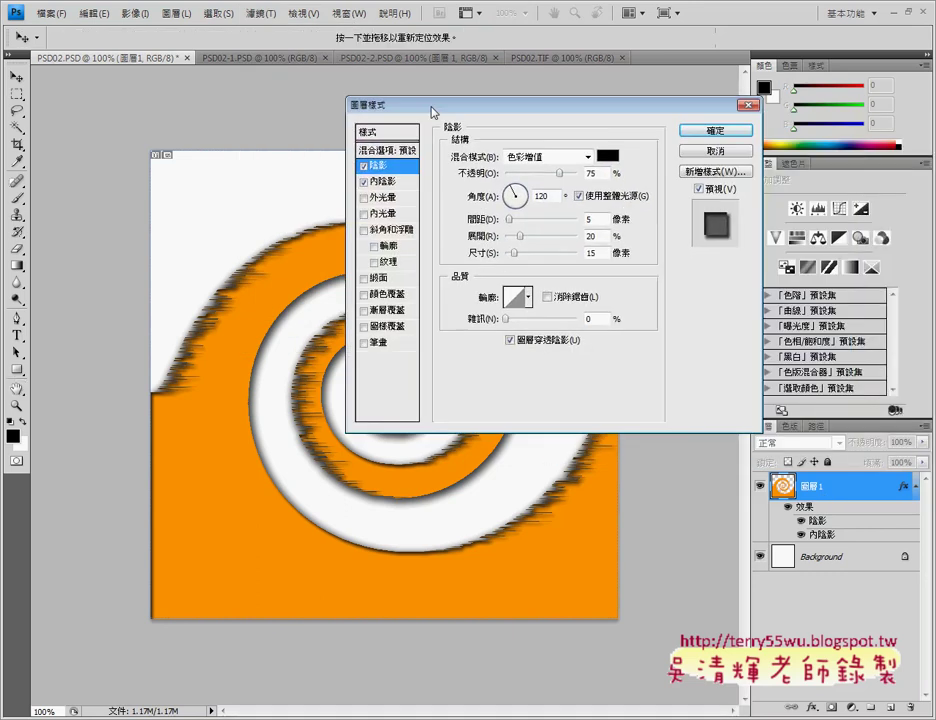